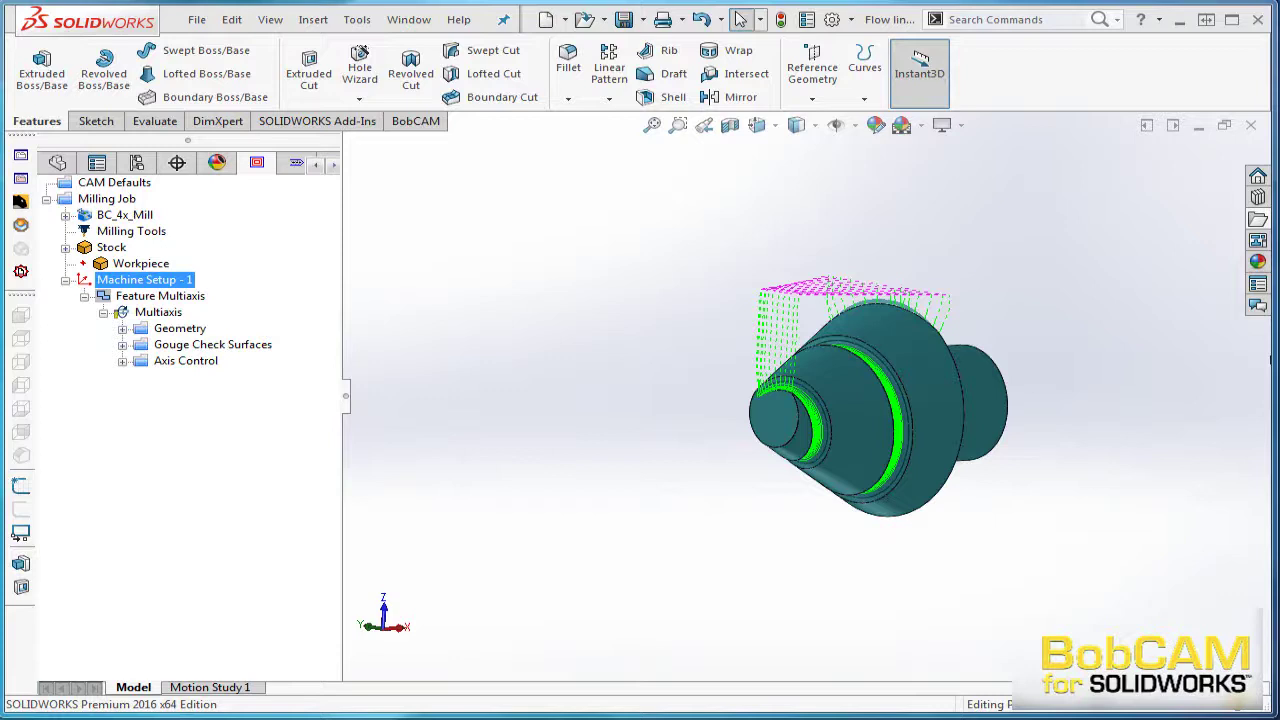
- Launch the machine simulation for the existing BC_4x_Mill milling job
middle_drag(980, 509, 950, 524)
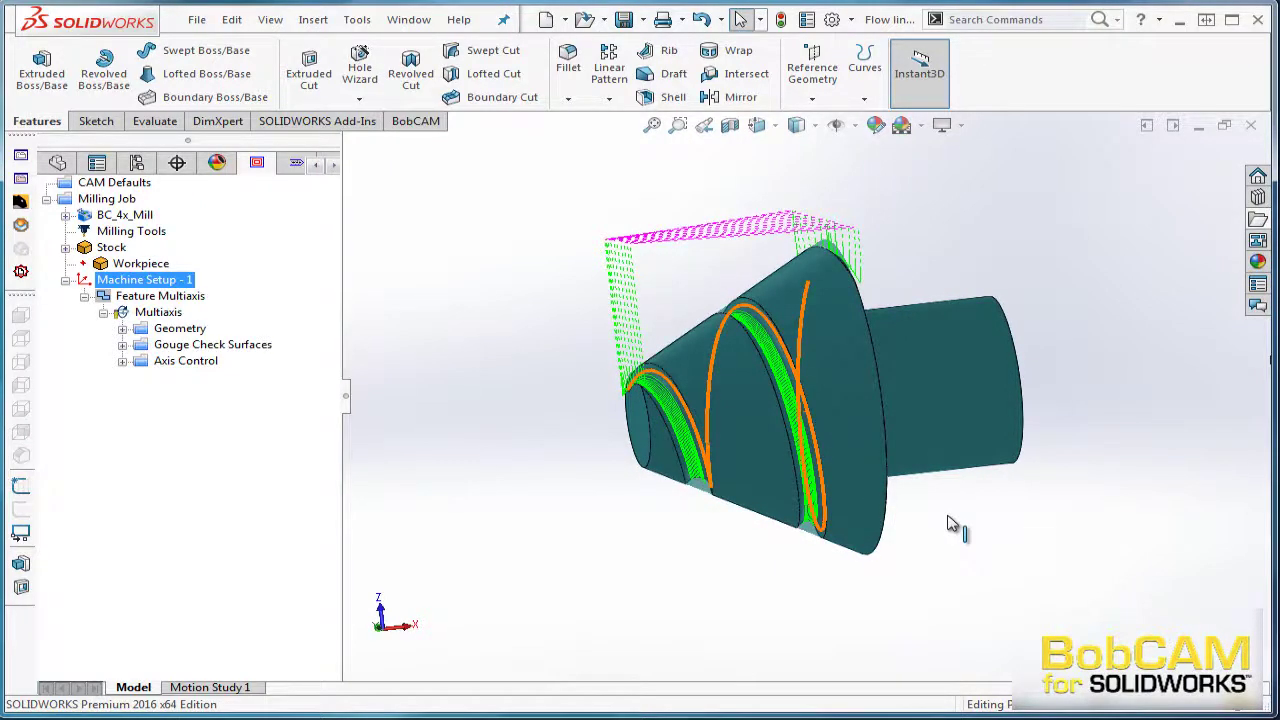
middle_drag(963, 523, 989, 523)
click(125, 215)
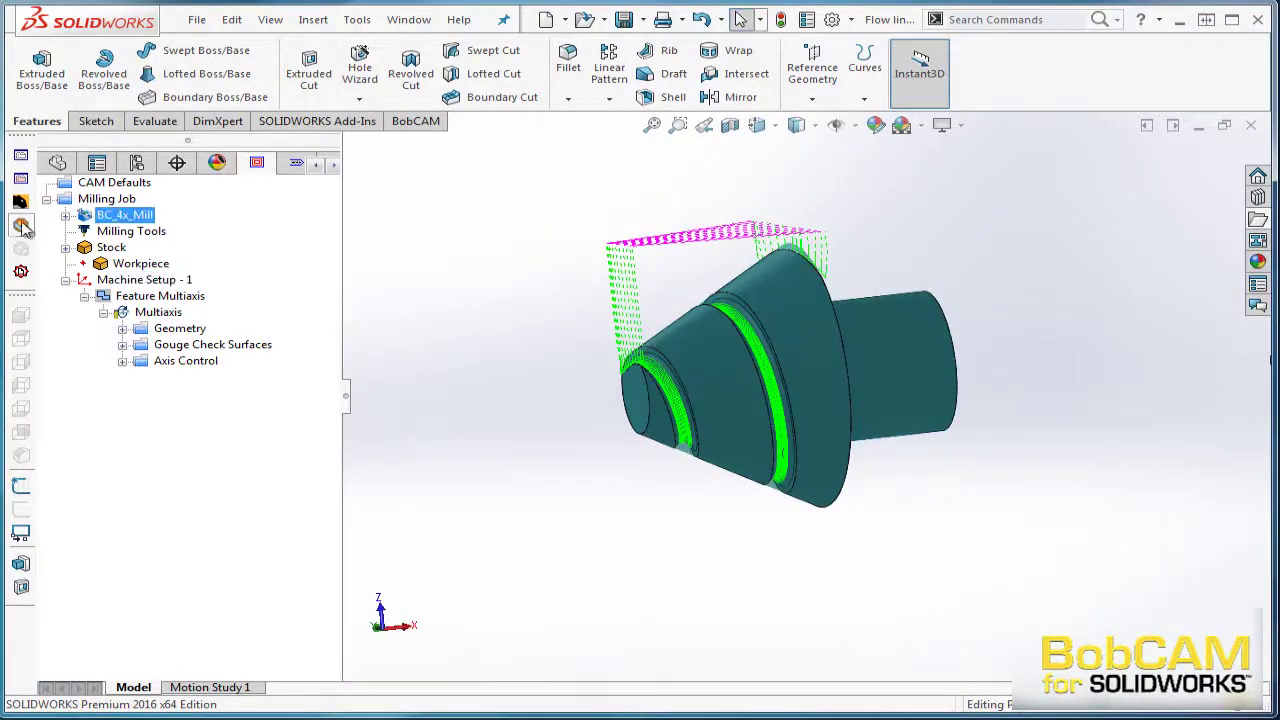
click(22, 226)
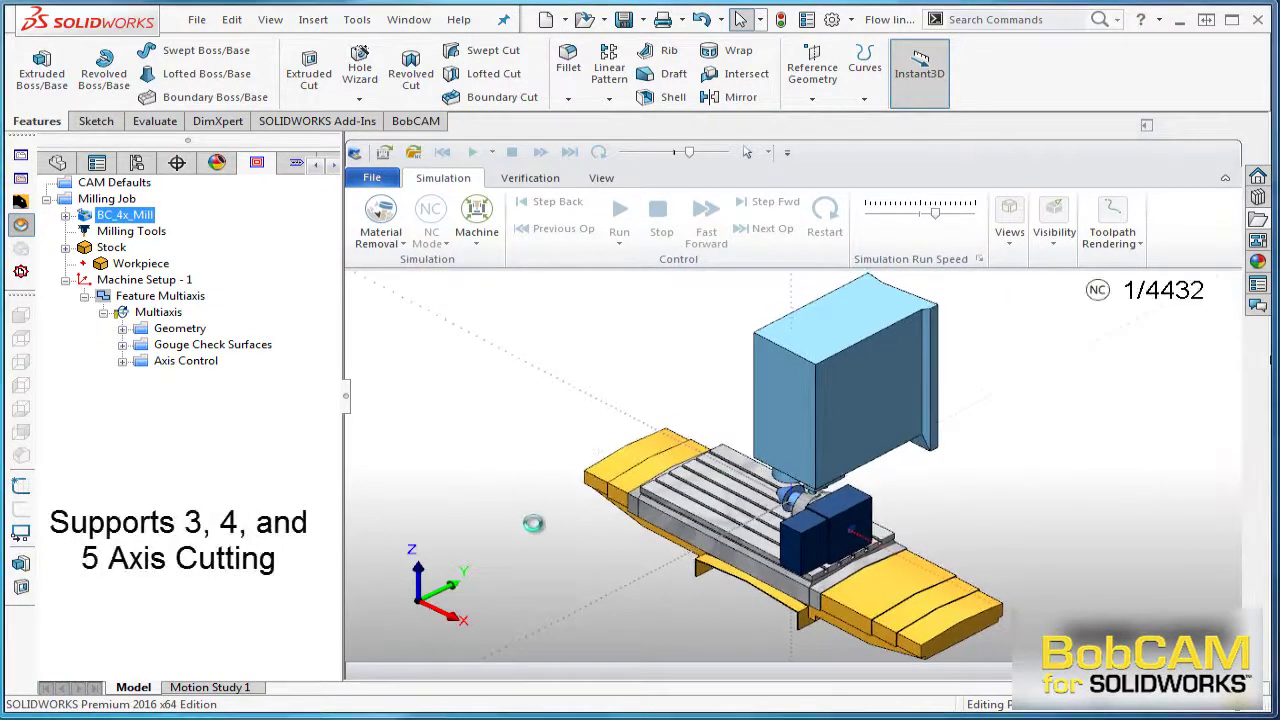
- Frame the conical part and rotary chuck closely in the simulation and hide the toolpath
middle_drag(584, 568, 755, 550)
middle_drag(700, 476, 720, 490)
scroll(812, 520, down, 5)
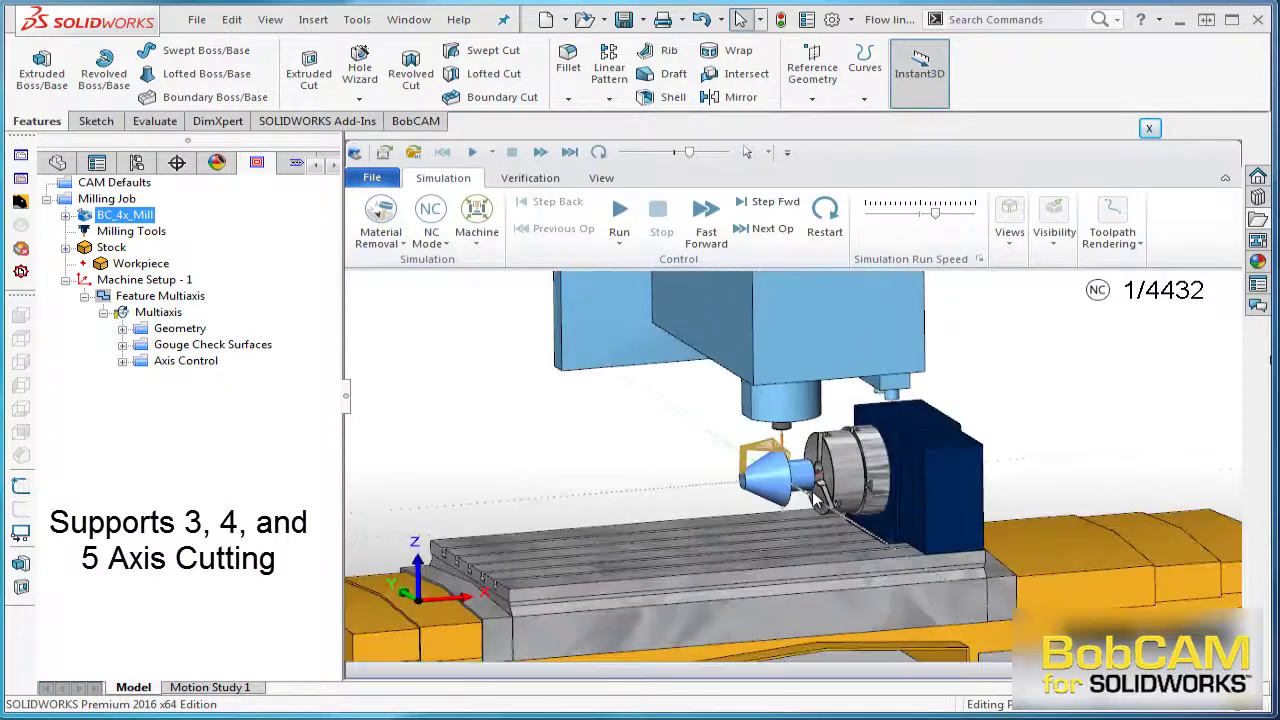
click(1054, 235)
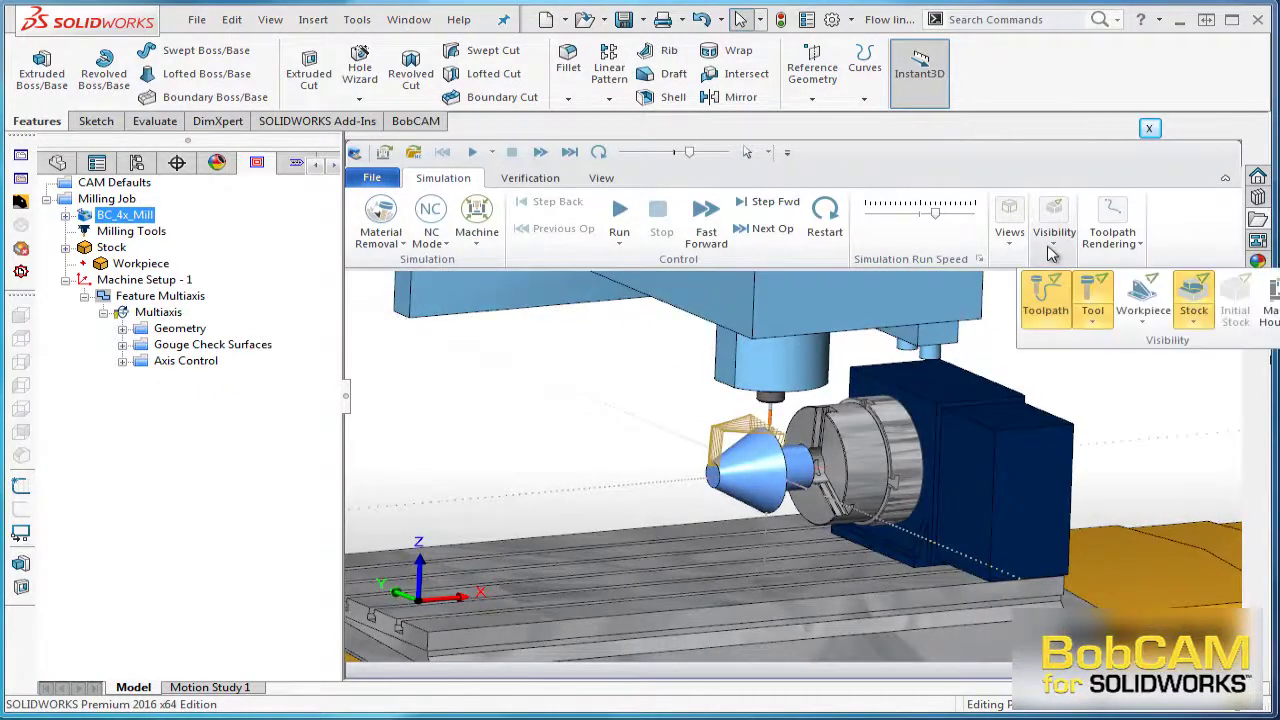
click(1043, 318)
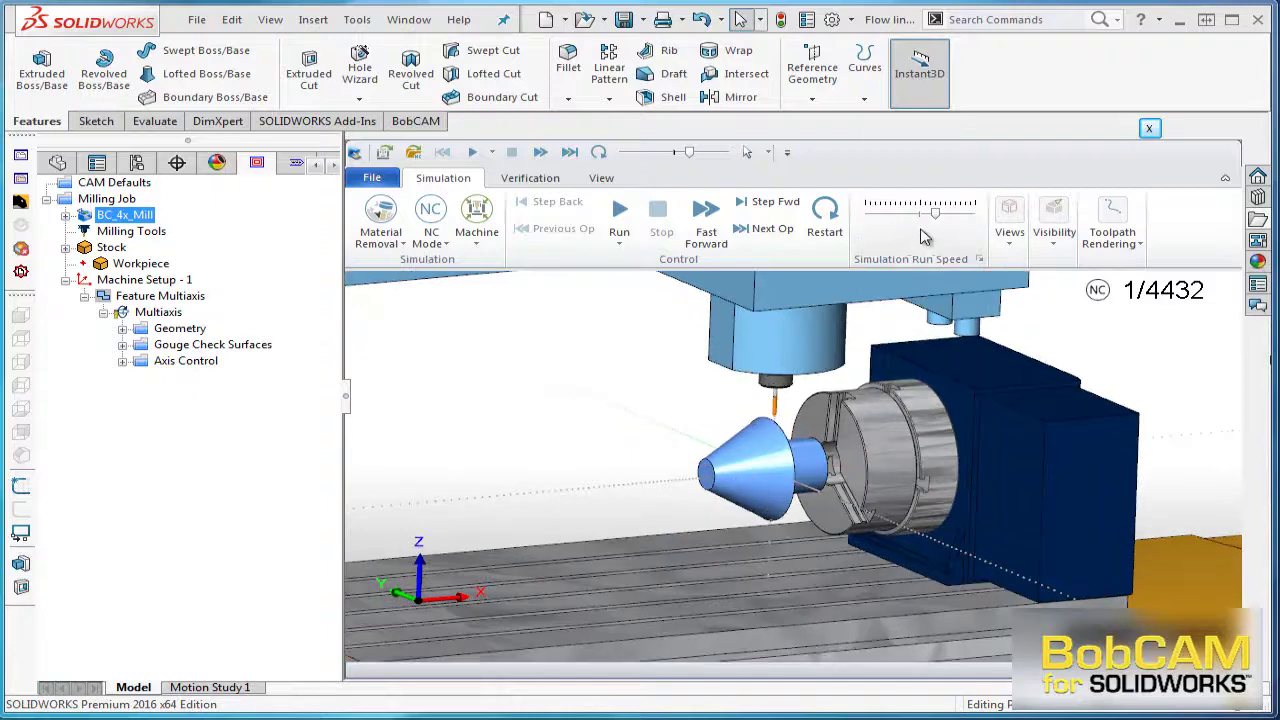
- Run the cutting simulation at a reduced speed, raise the run speed during the cut, and close the simulation
drag(933, 218, 896, 216)
click(619, 244)
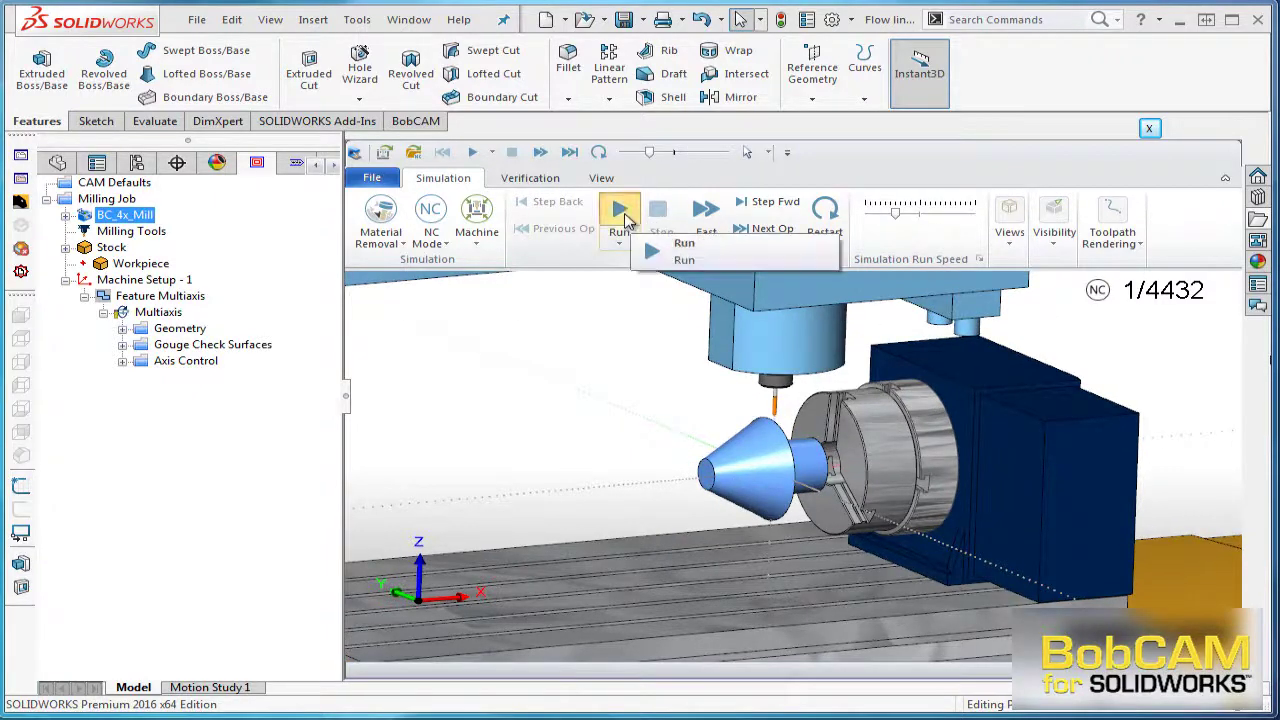
click(675, 242)
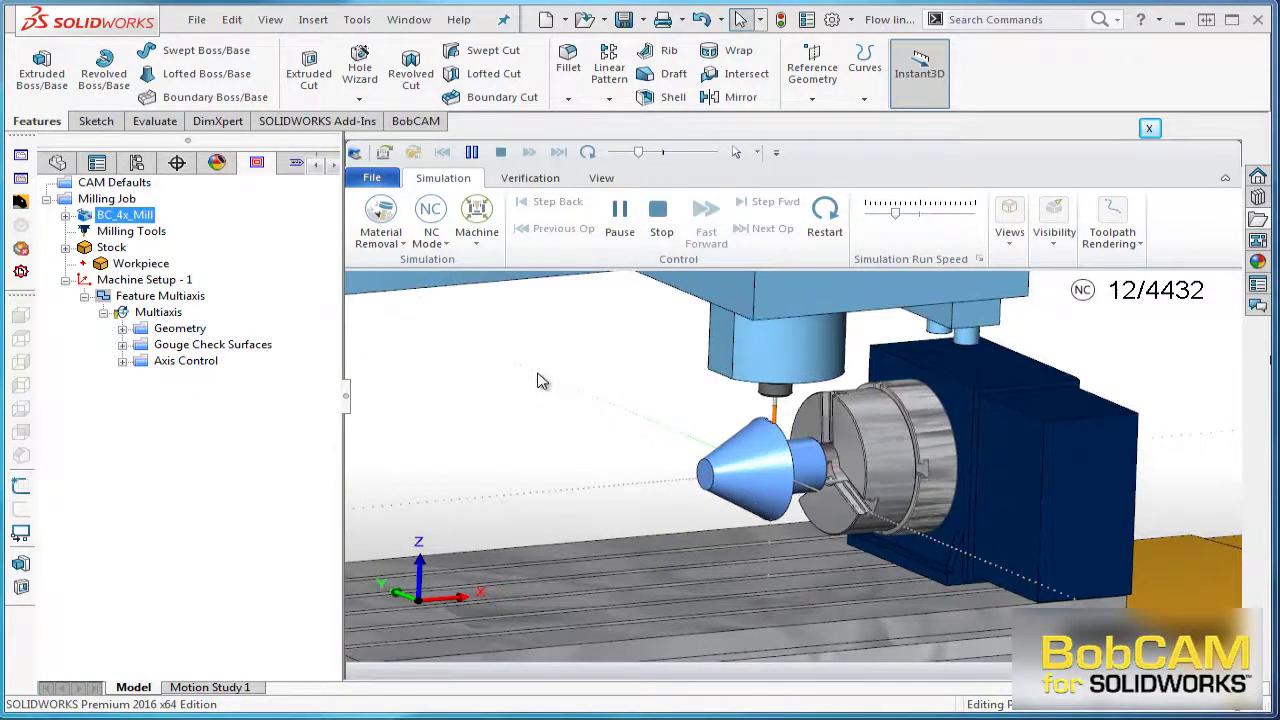
drag(897, 219, 930, 222)
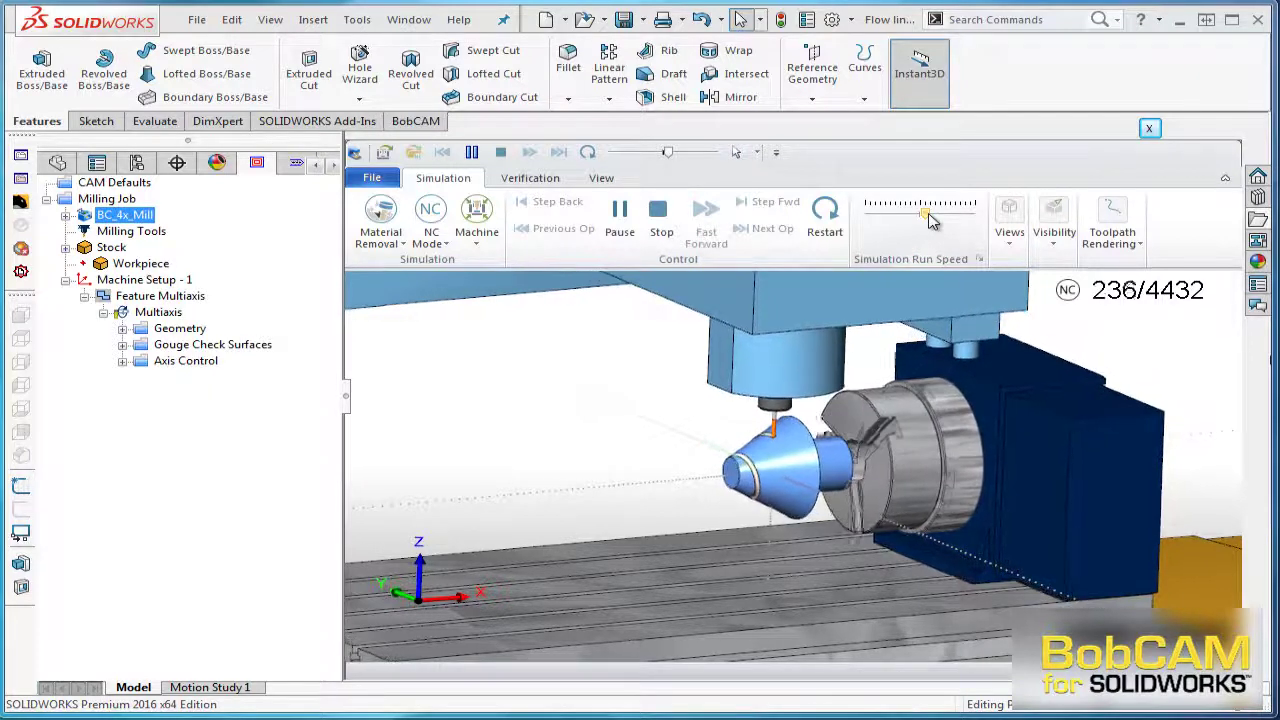
scroll(797, 543, up, 3)
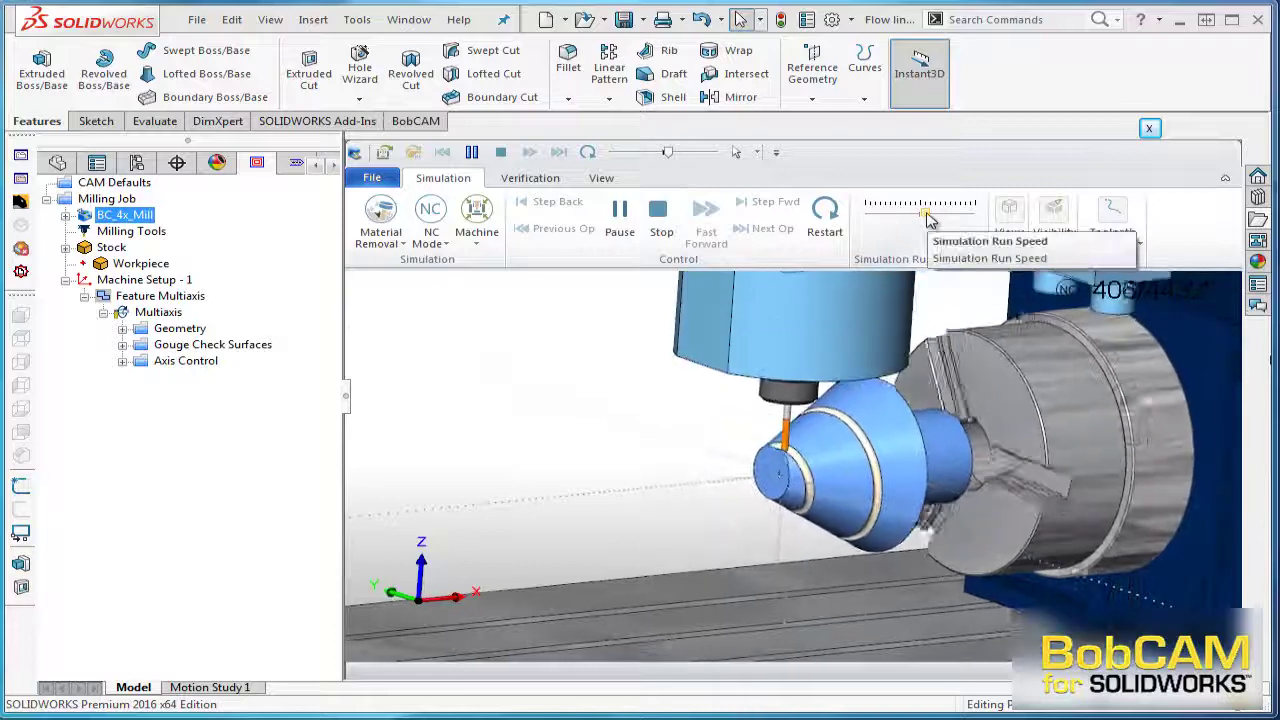
drag(928, 214, 932, 214)
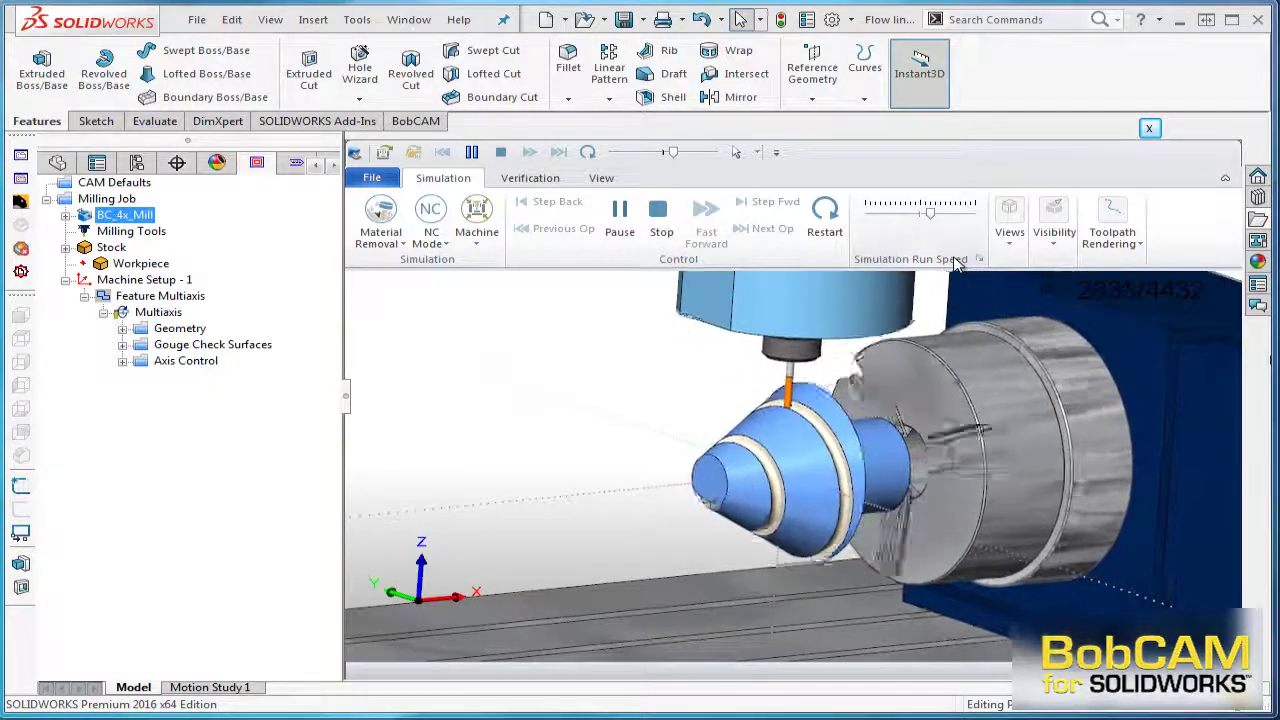
click(1150, 129)
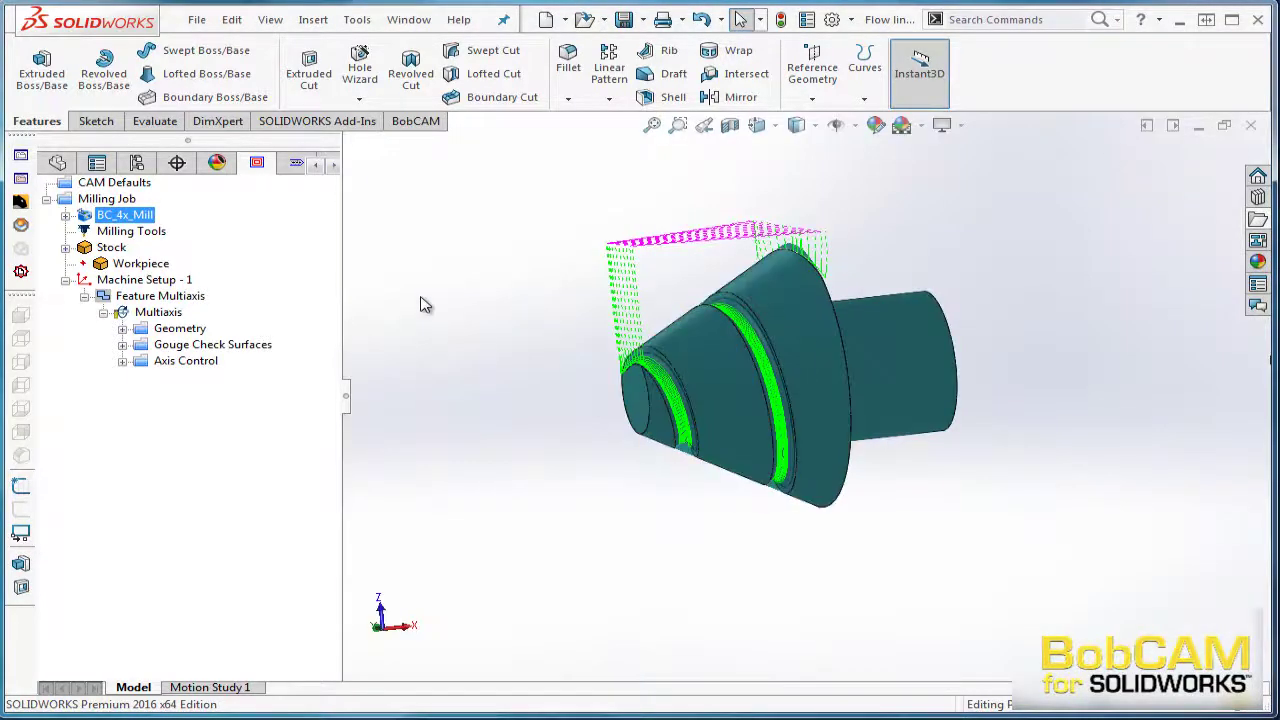
- Delete the existing Milling Job from the CAM tree
click(80, 247)
click(115, 203)
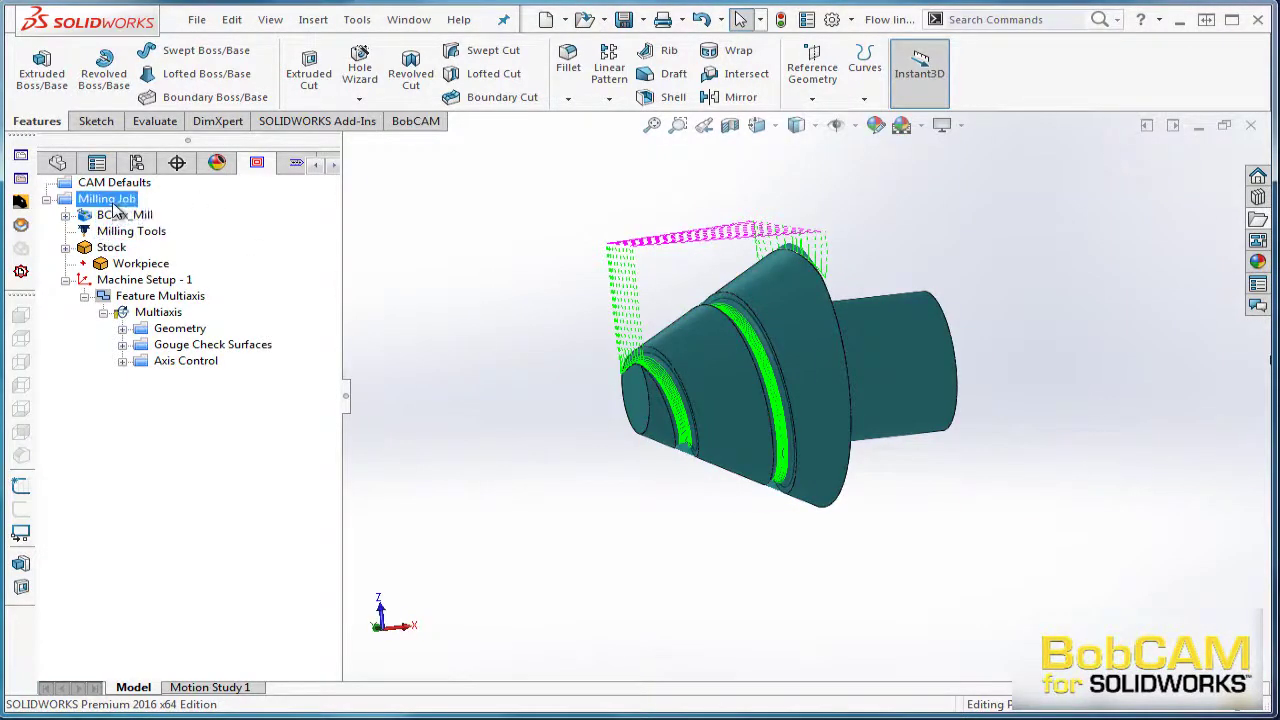
right_click(114, 203)
click(212, 510)
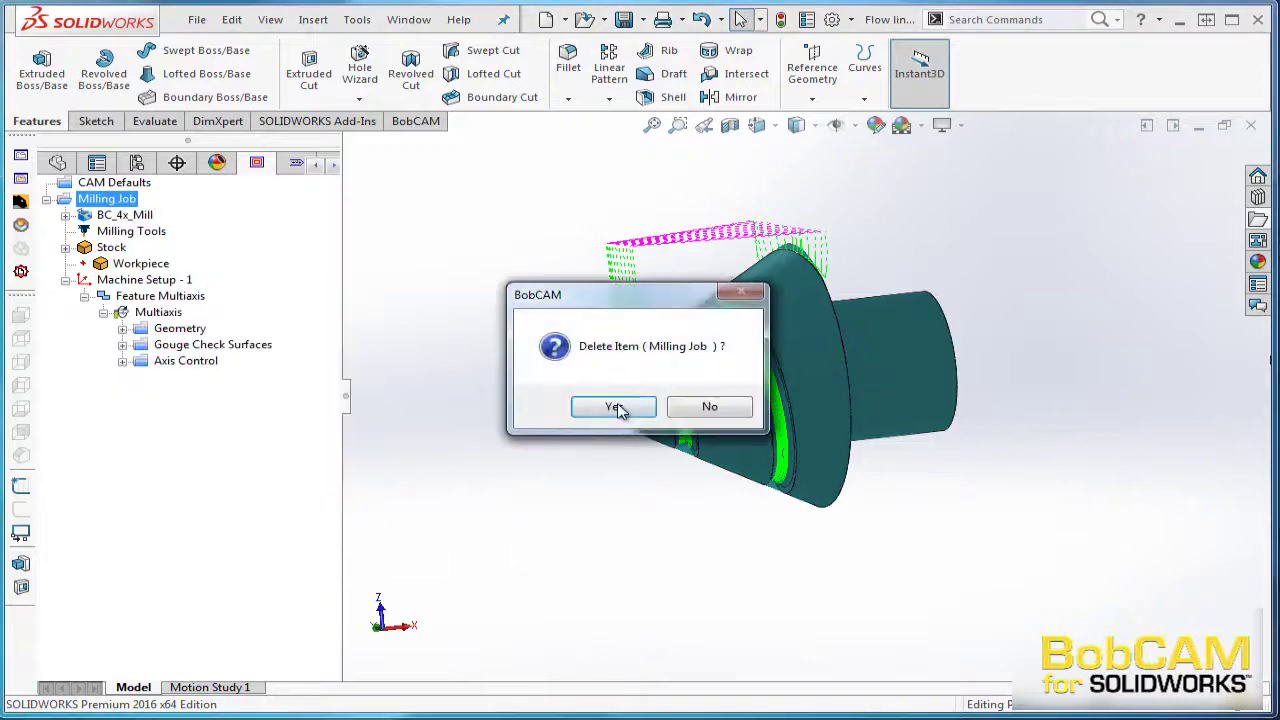
click(613, 407)
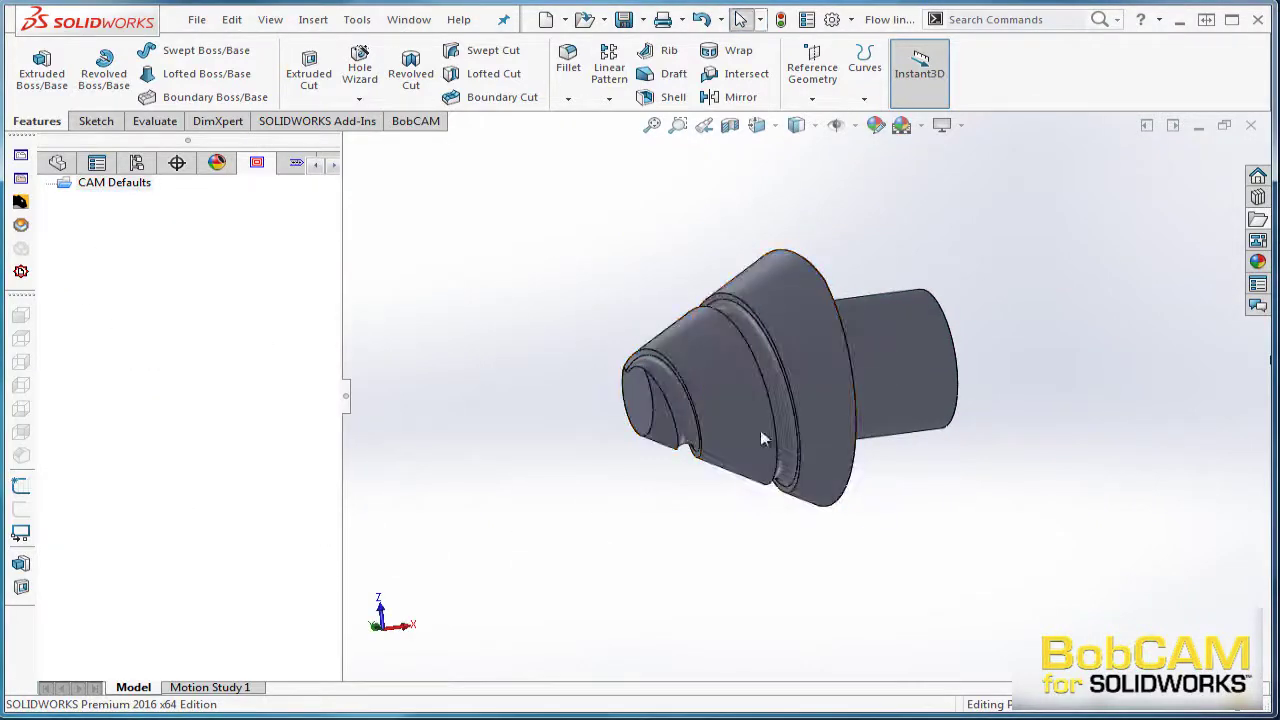
- Suppress the Cut-Sweep4 feature so the cone has no spiral groove
click(57, 162)
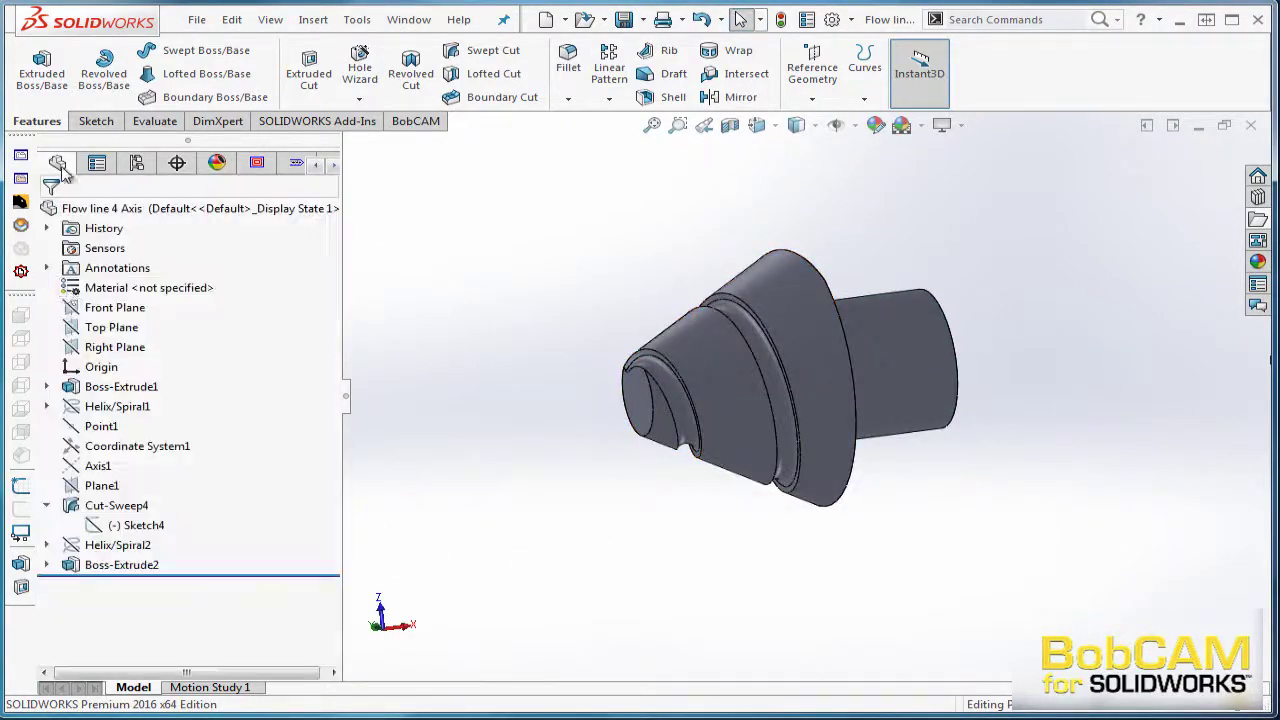
right_click(110, 512)
click(147, 346)
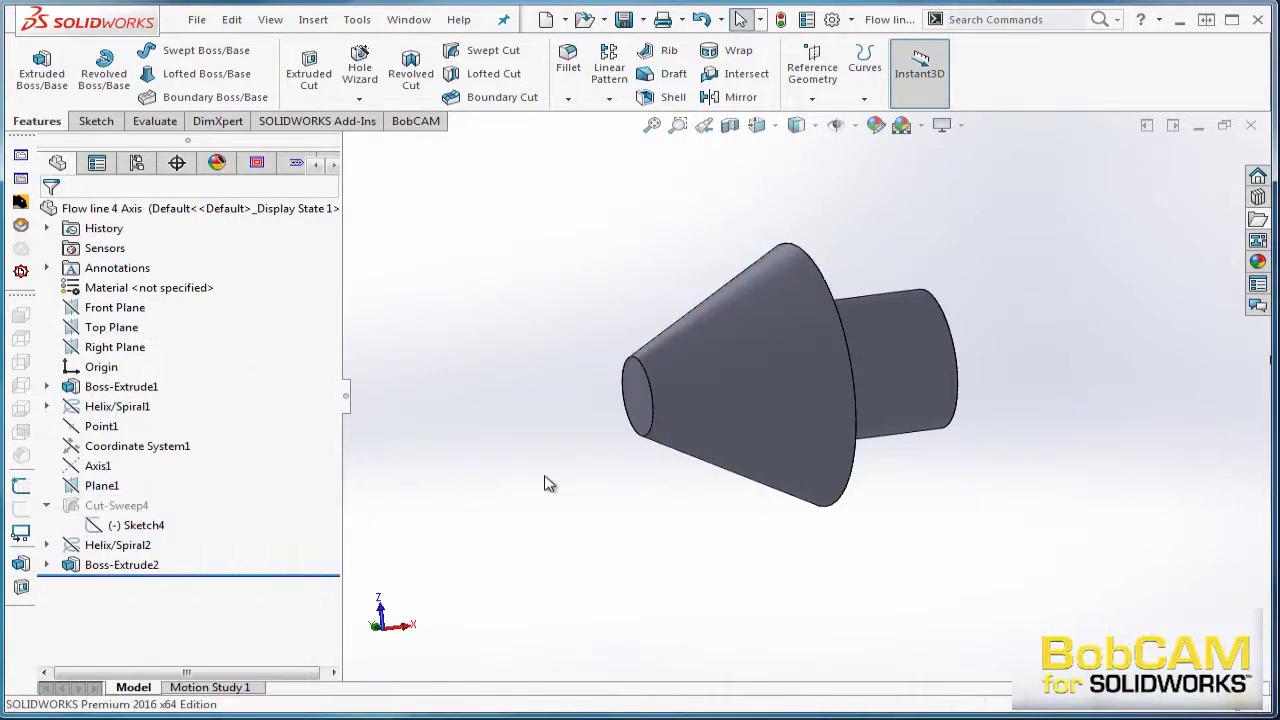
- Create a new milling job on the BC_4x_Mill machine with the stock wizard enabled
click(257, 163)
right_click(116, 179)
click(185, 196)
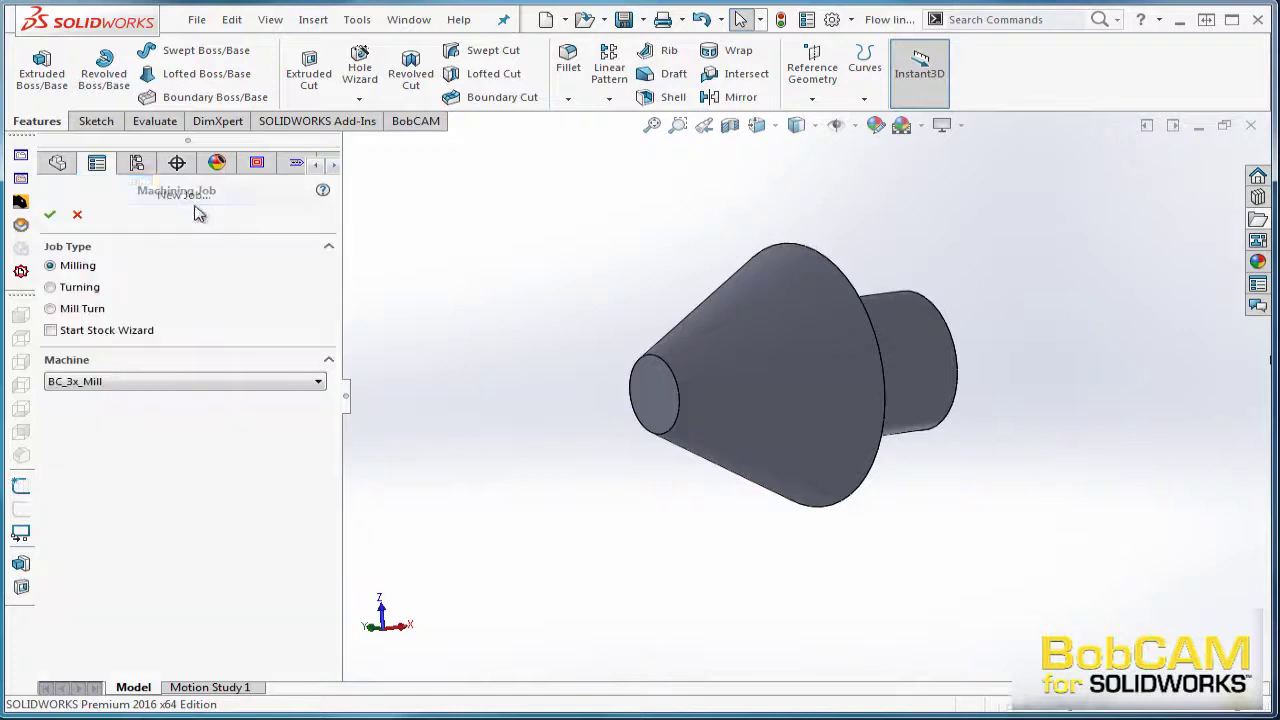
click(139, 381)
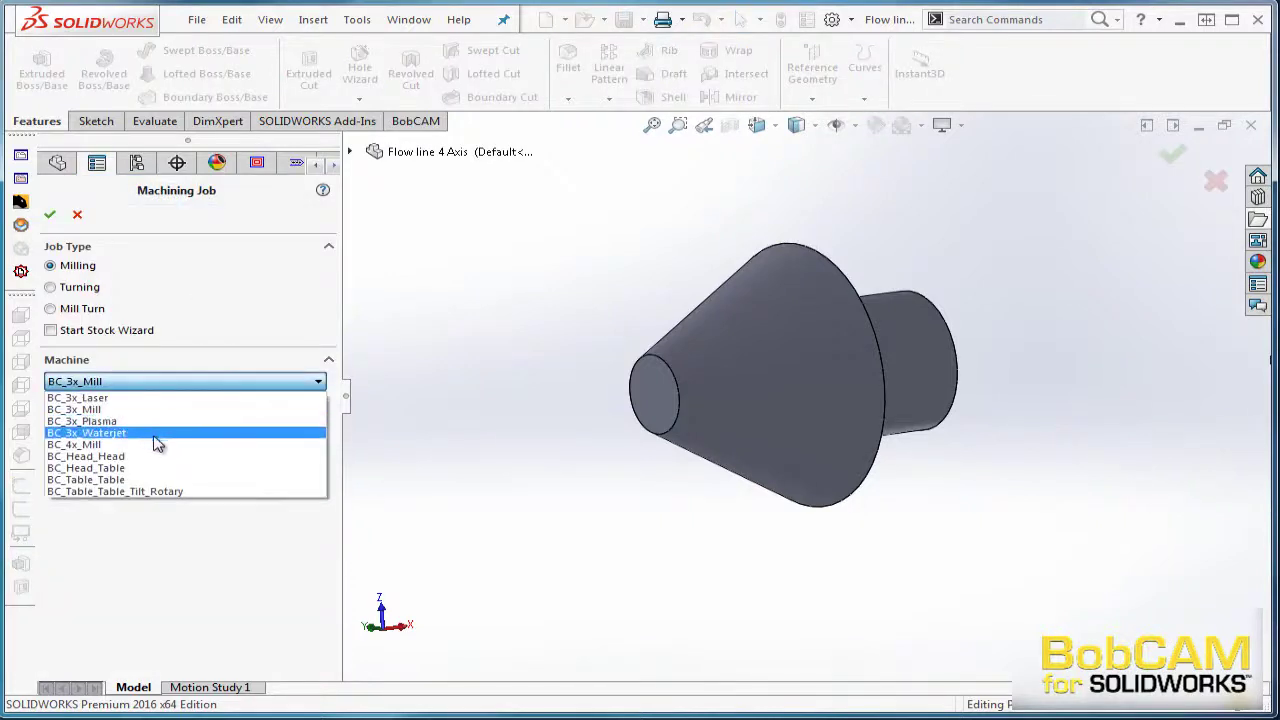
click(160, 445)
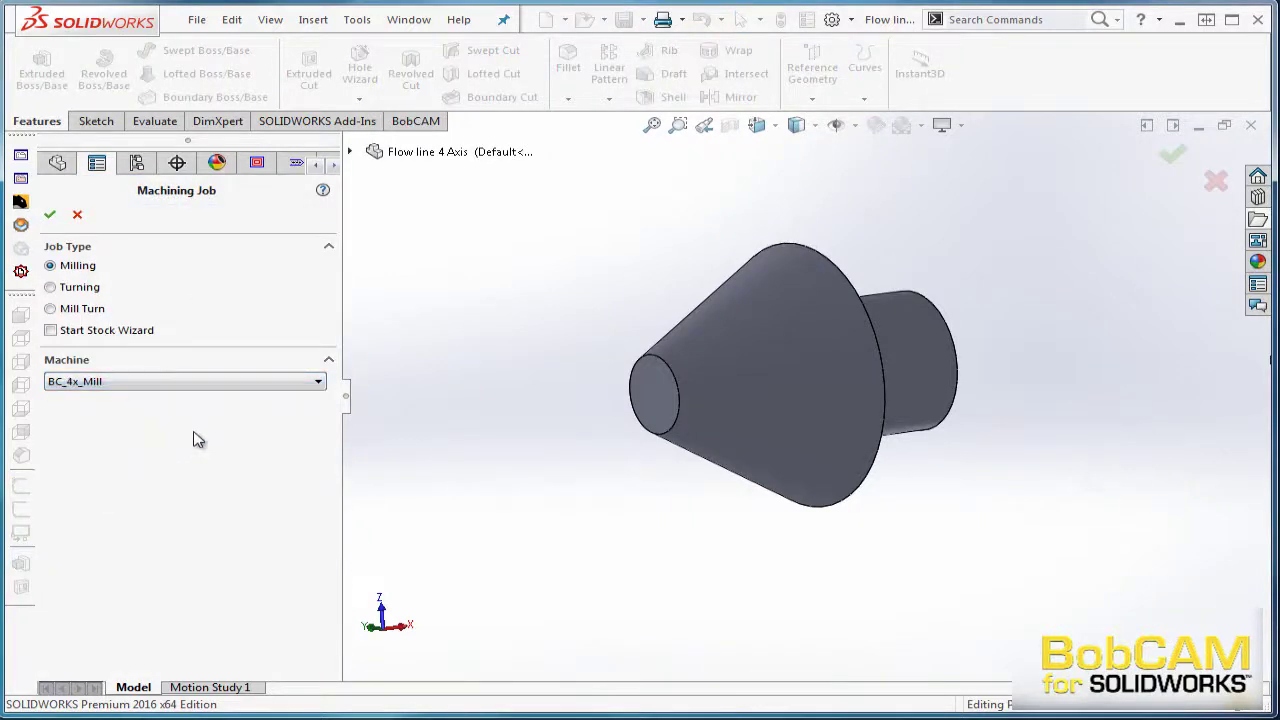
click(50, 331)
click(49, 214)
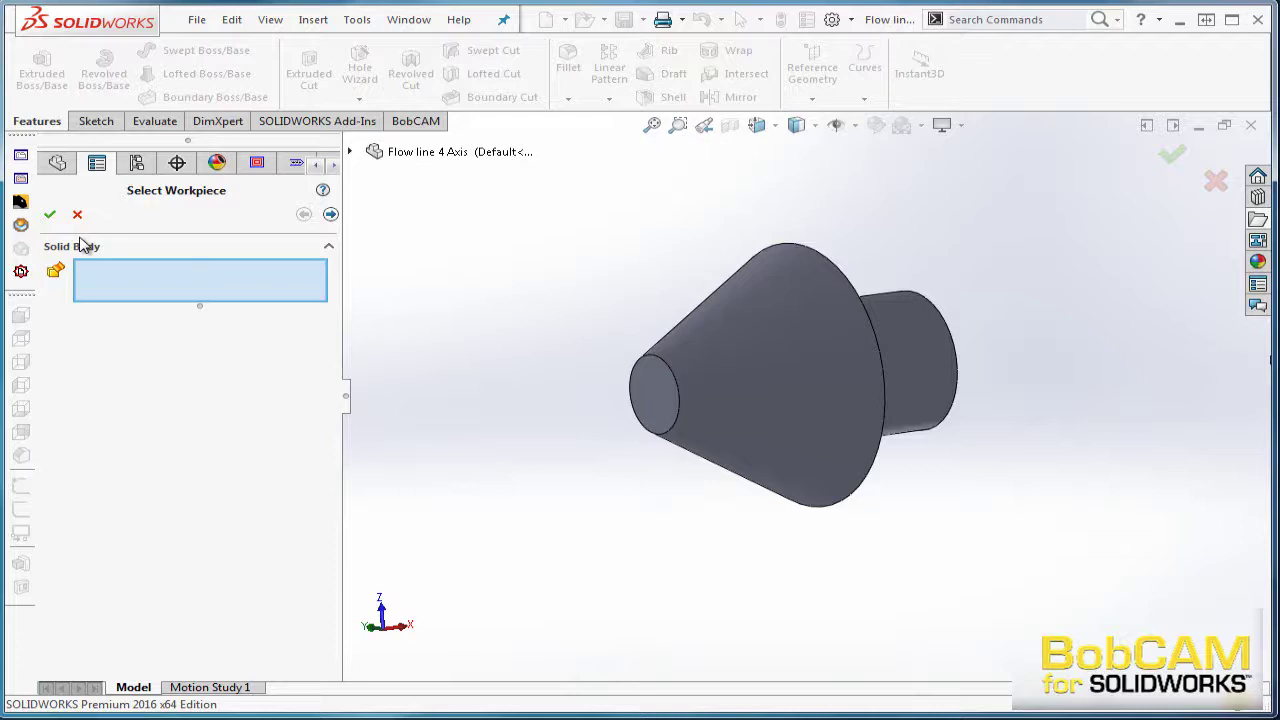
- Skip the workpiece selection and calculate the stock from the ungrooved solid body Boss-Extrude2
click(330, 214)
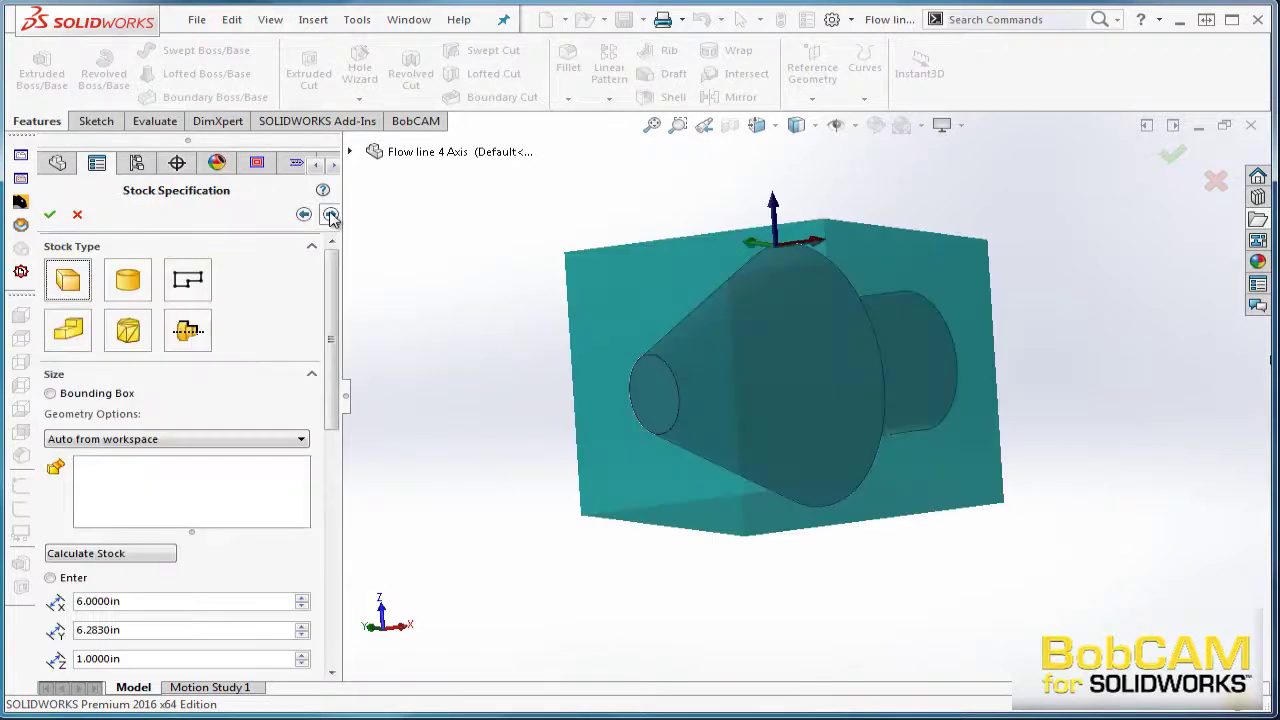
click(68, 331)
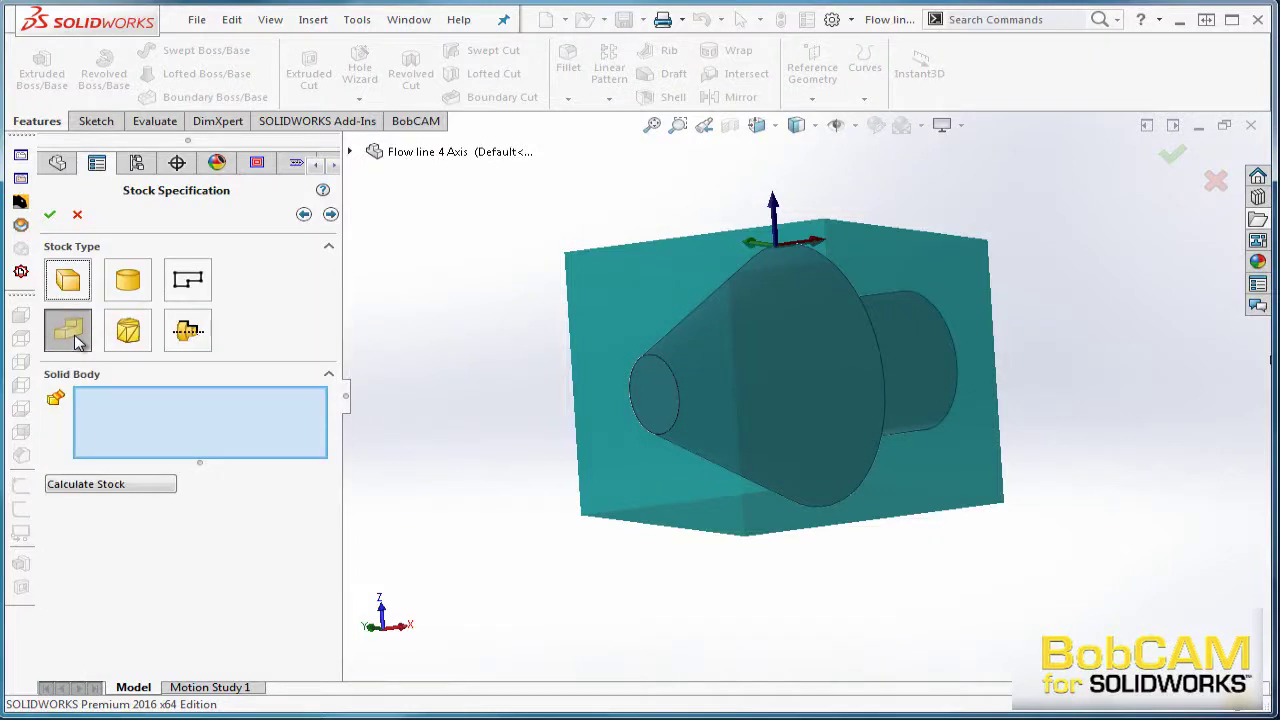
click(727, 382)
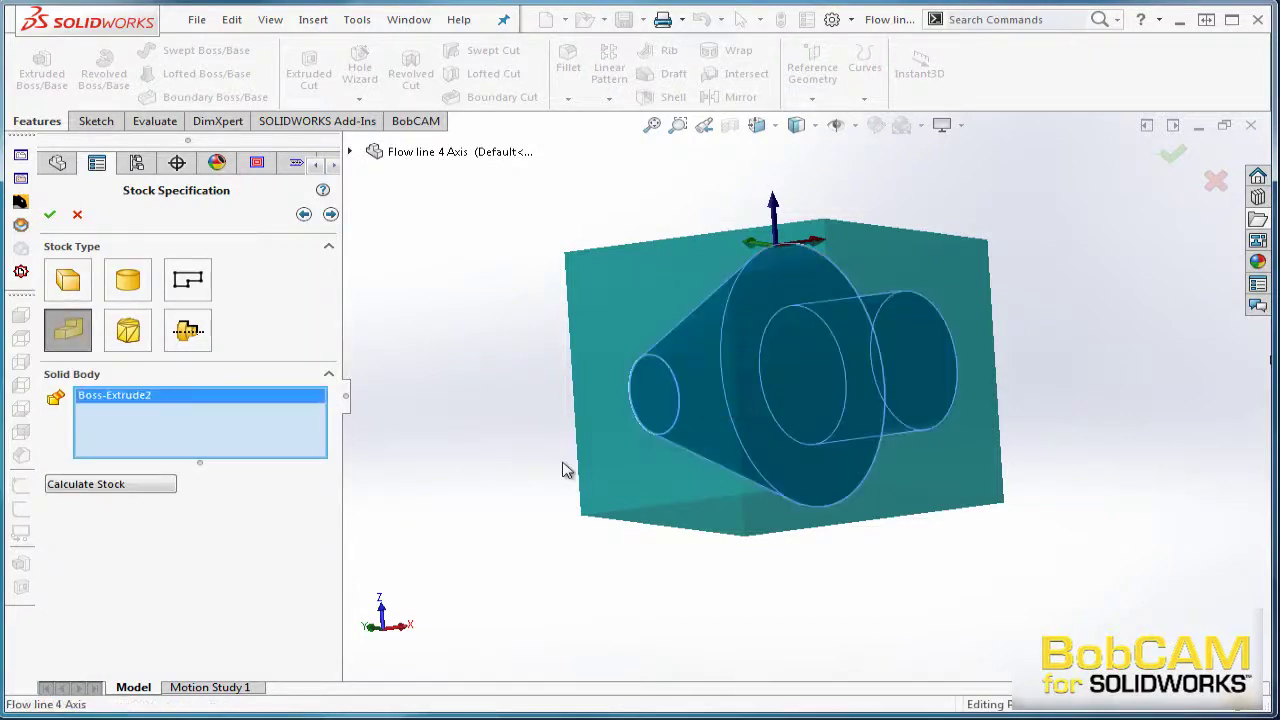
click(118, 490)
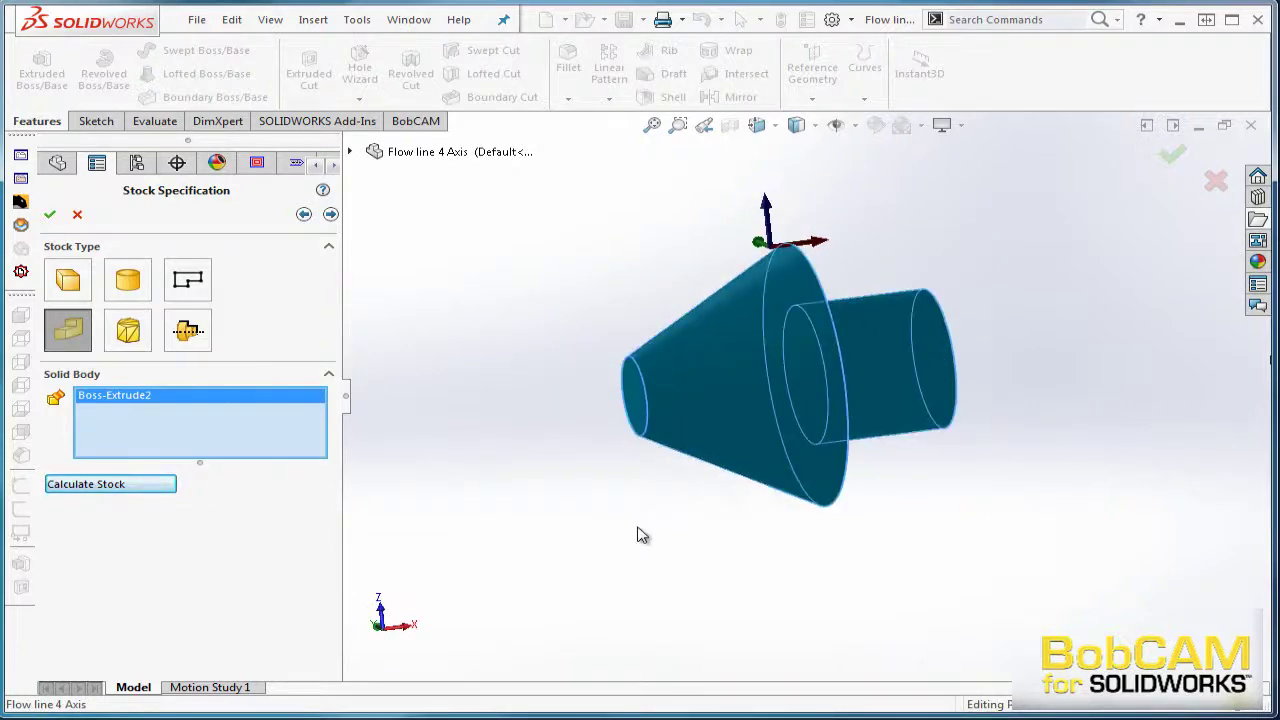
click(50, 216)
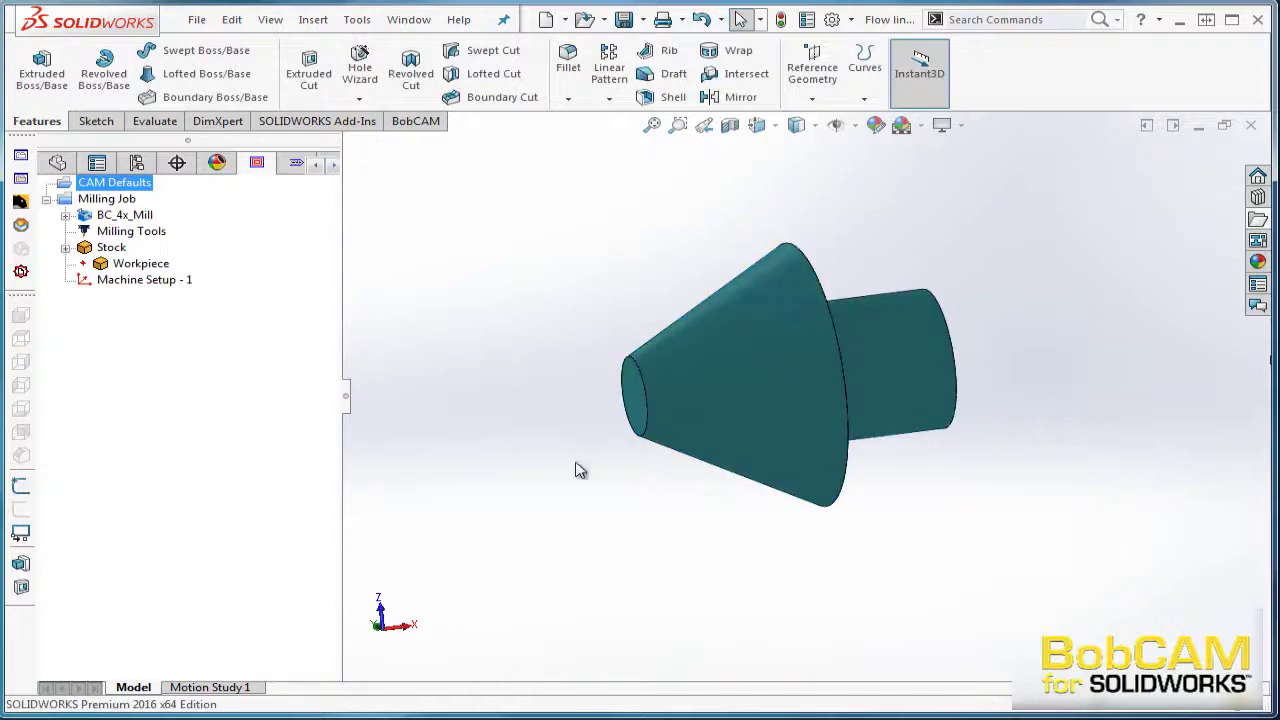
- Set the Machine Setup - 1 origin at the centre of the cylindrical shank's end face
middle_drag(690, 503, 574, 483)
right_click(148, 281)
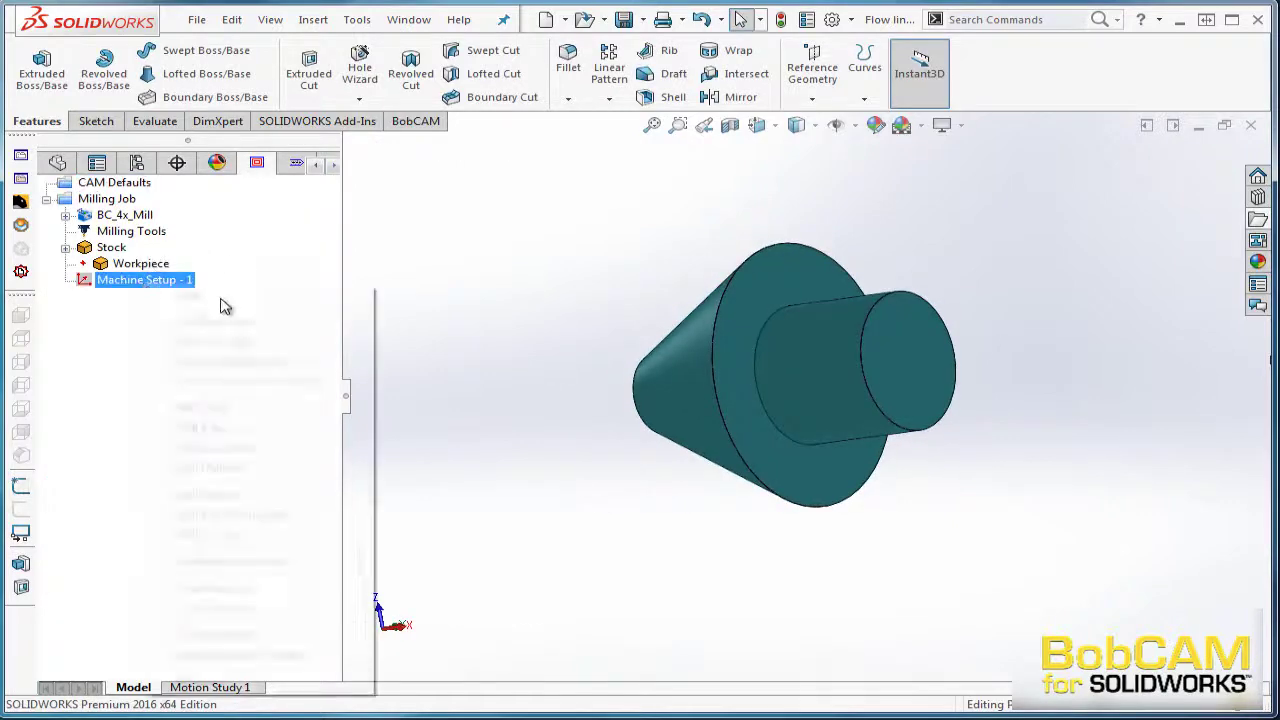
click(188, 296)
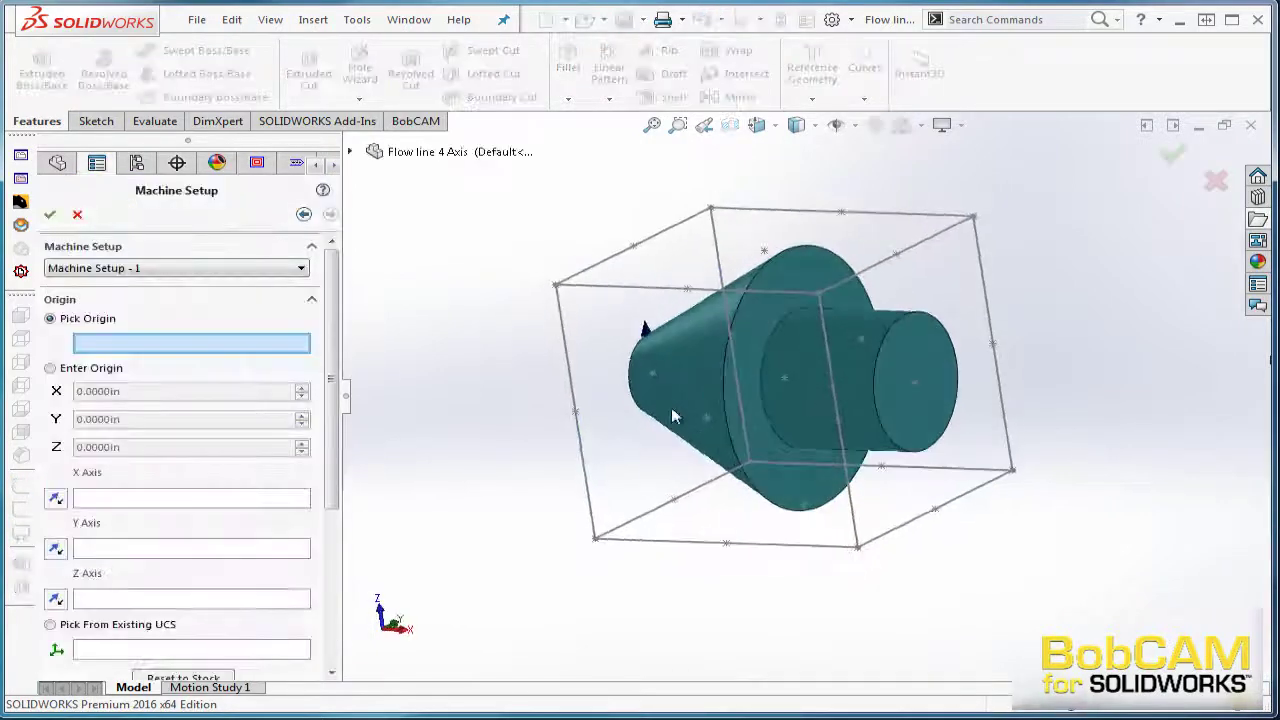
click(915, 384)
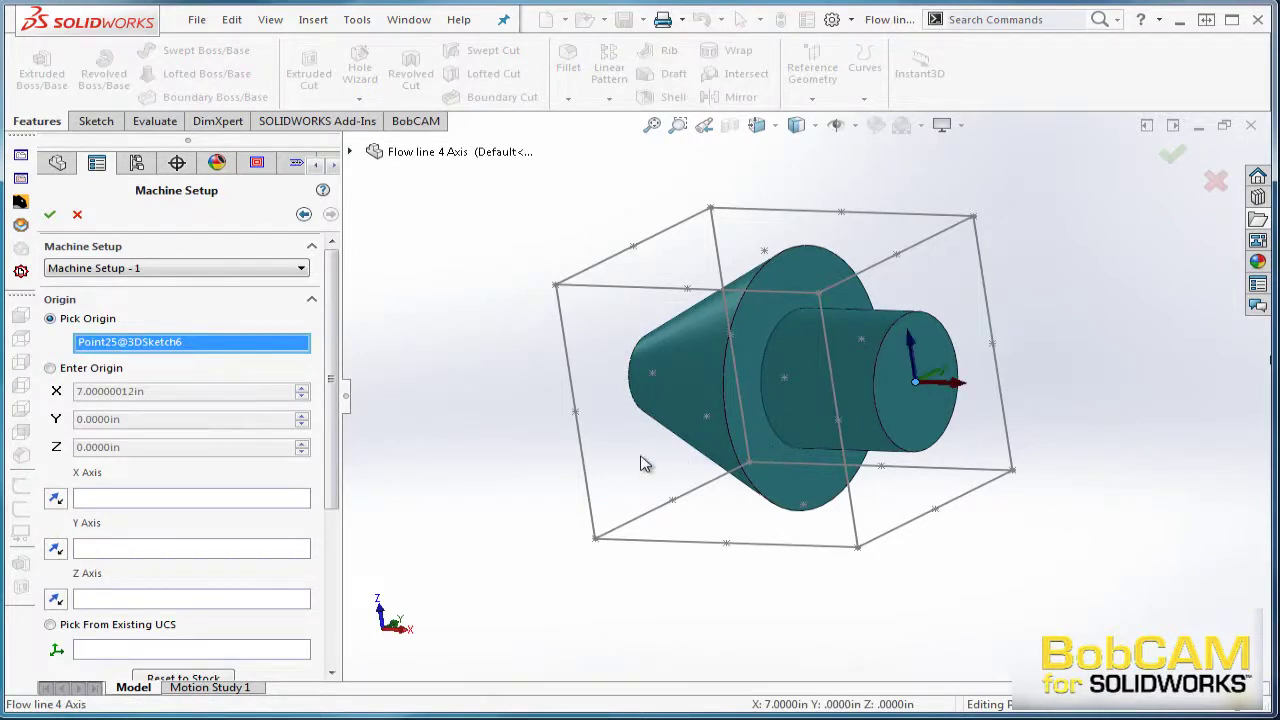
middle_drag(646, 463, 680, 457)
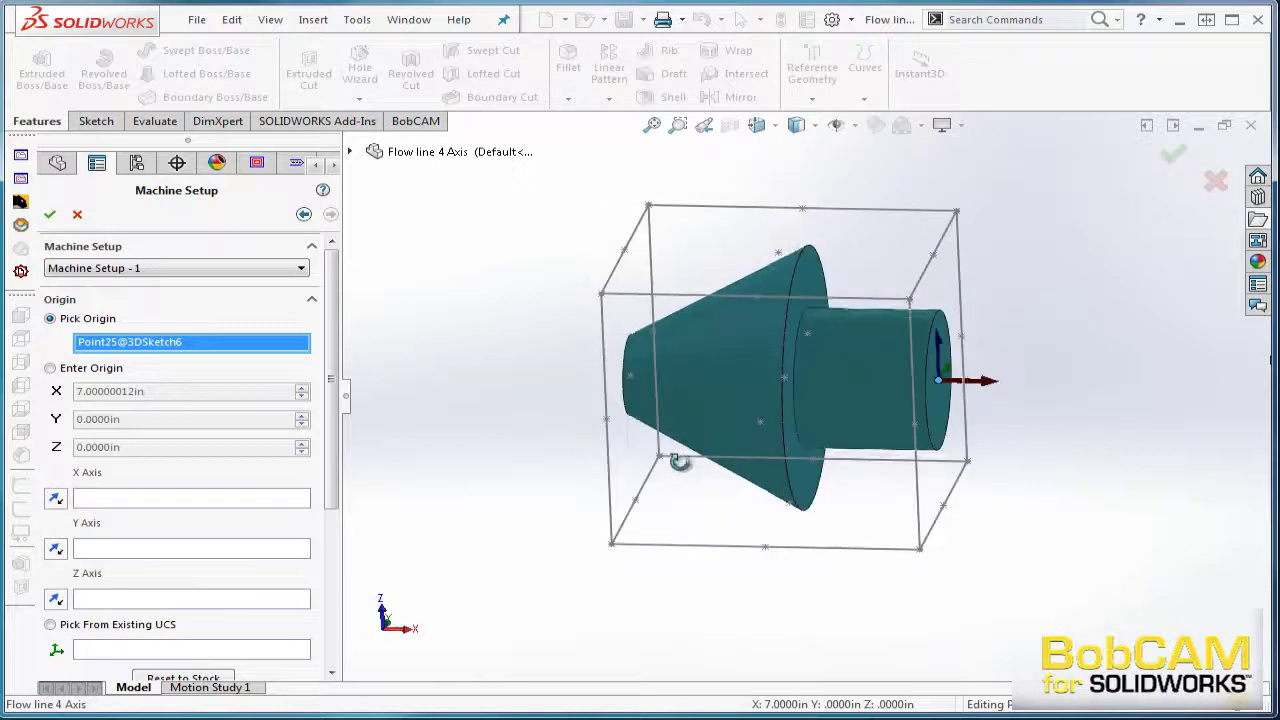
click(49, 214)
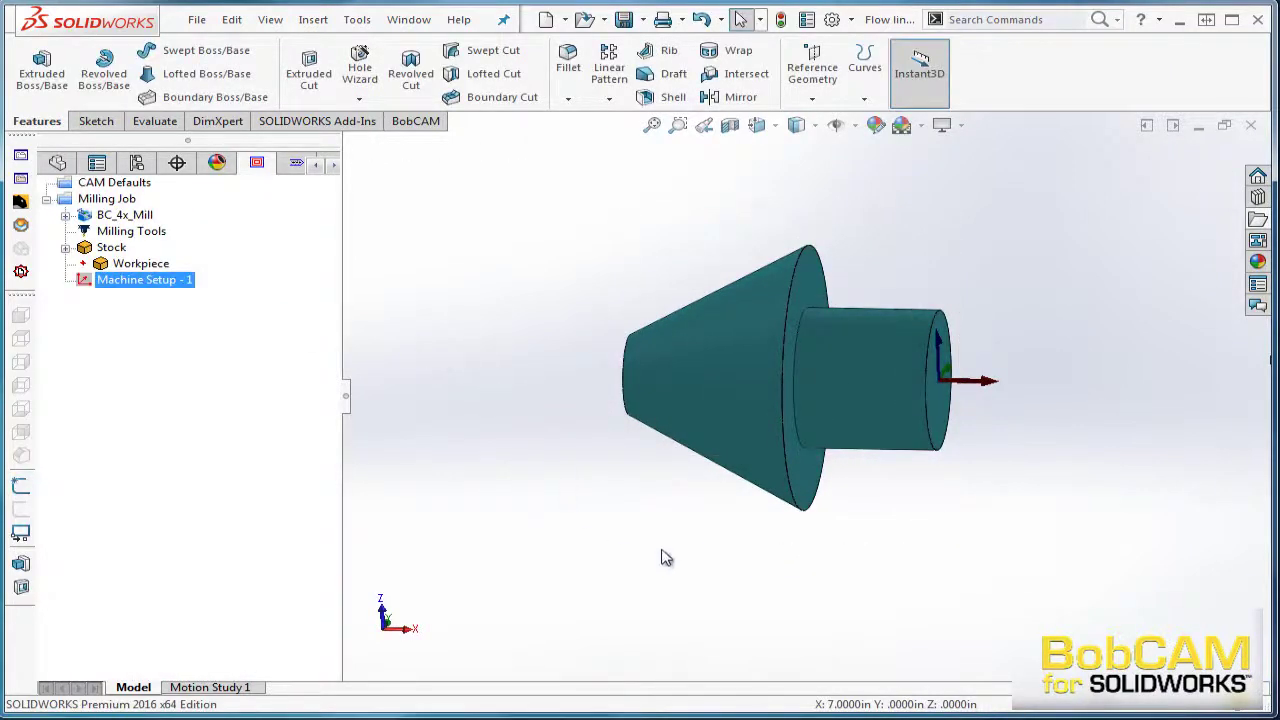
- Unsuppress Cut-Sweep4 to restore the spiral groove, and select Machine Setup - 1 in the CAM tree
middle_drag(664, 556, 728, 508)
click(57, 163)
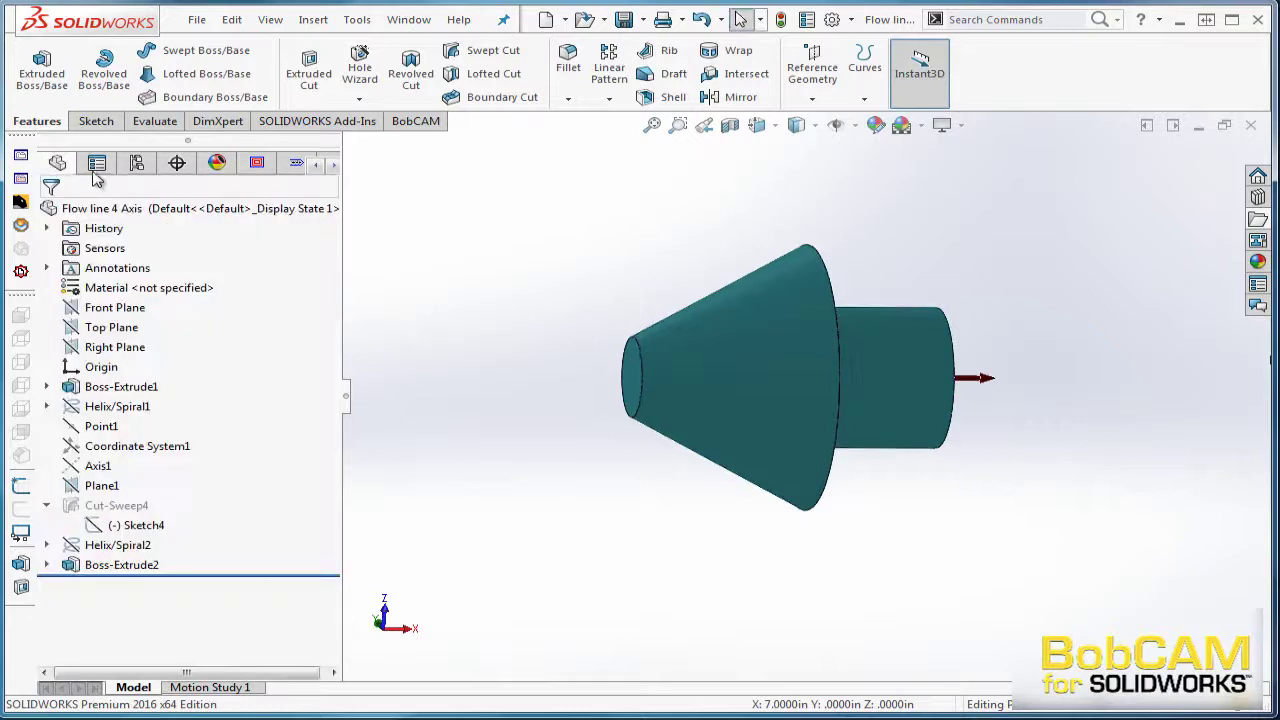
right_click(112, 504)
click(160, 346)
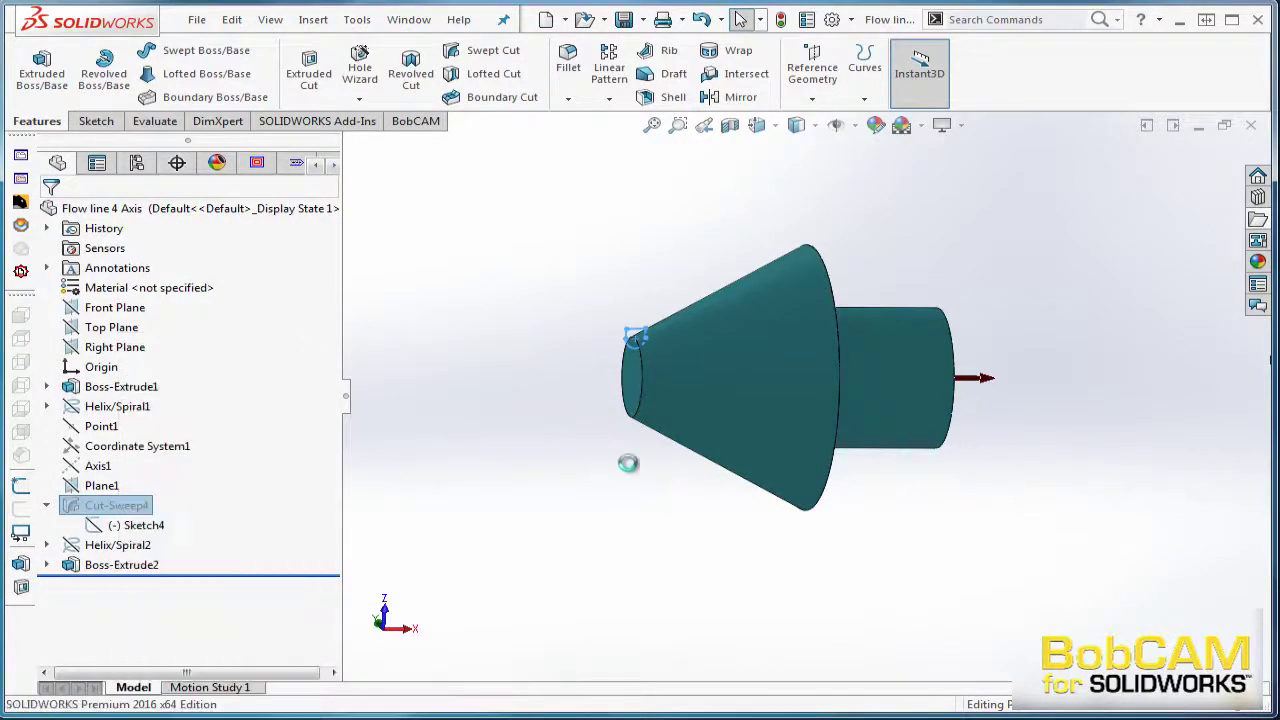
middle_drag(714, 540, 985, 465)
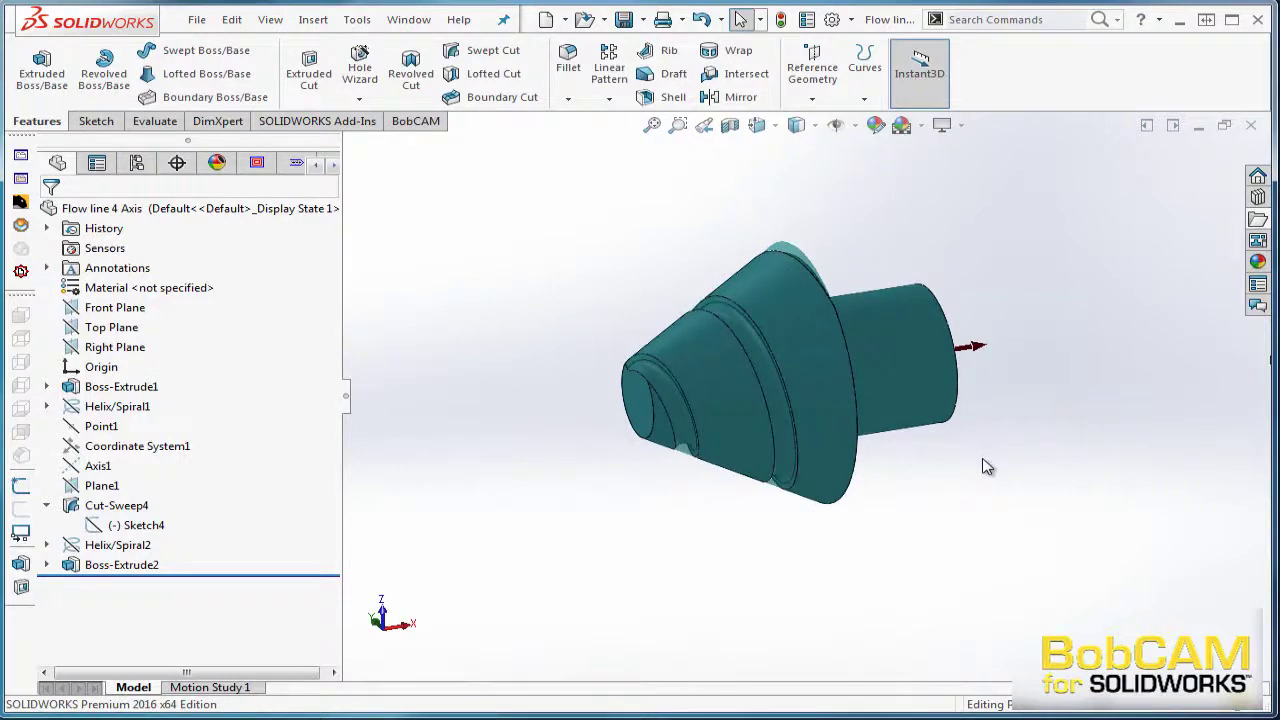
click(257, 162)
click(141, 282)
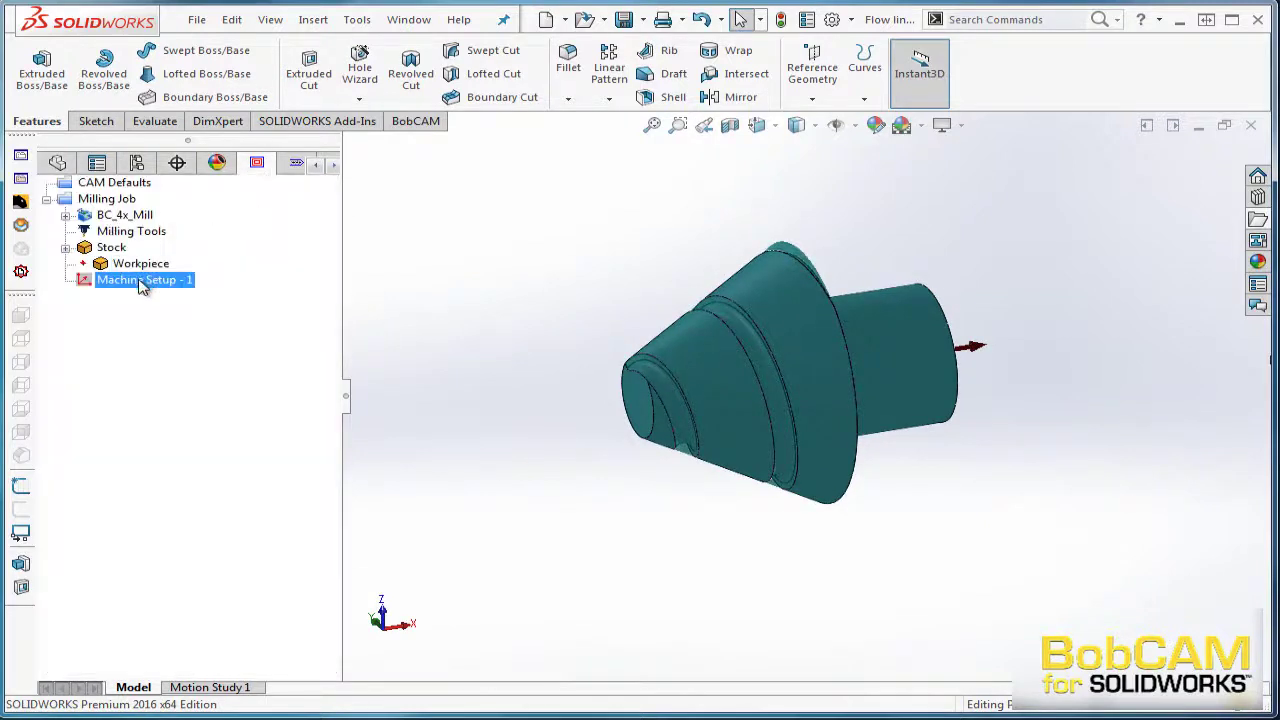
- Add a Mill Multiaxis feature to Machine Setup - 1 using the Surface Flowline toolpath, keeping the default posting and machine settings
right_click(141, 285)
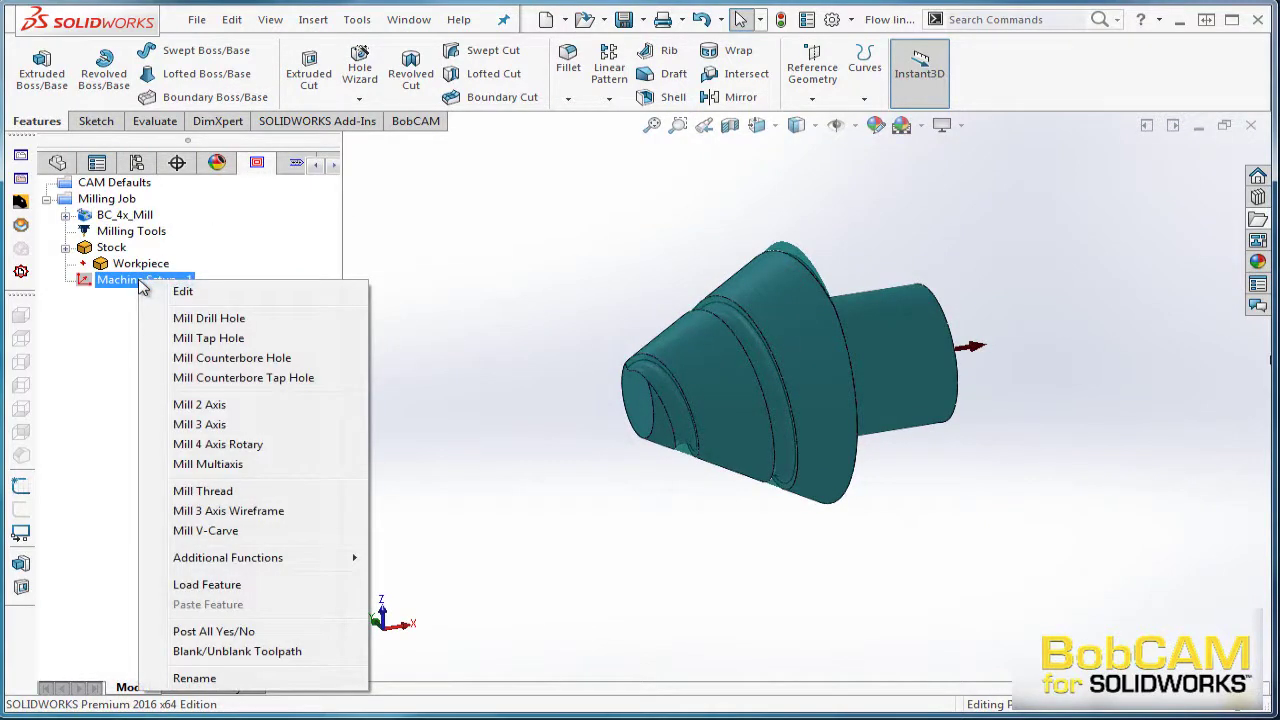
click(290, 466)
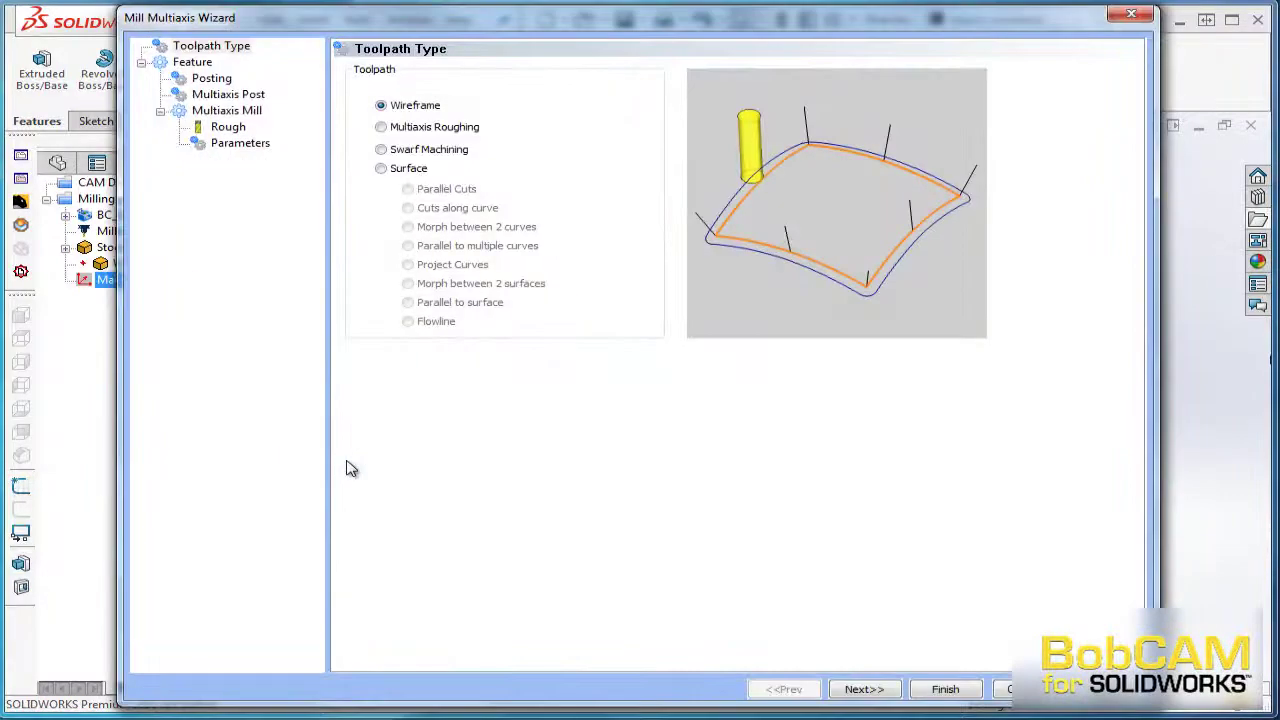
click(381, 168)
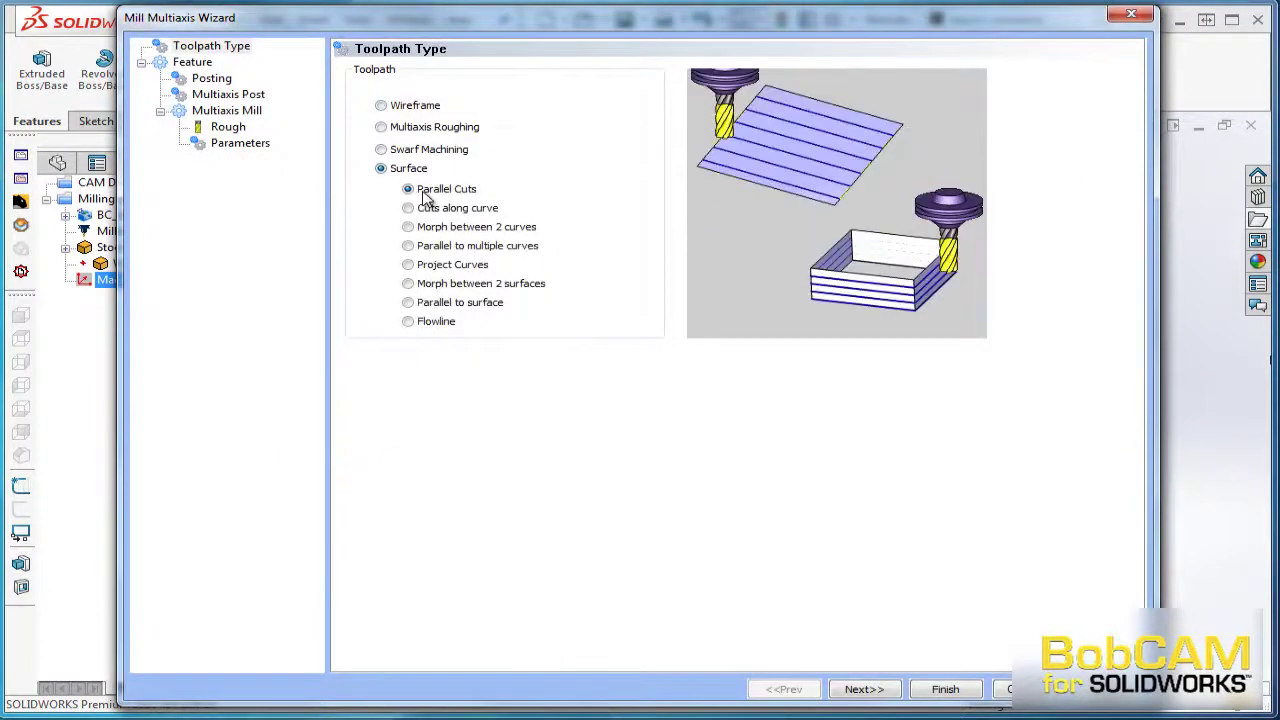
click(409, 323)
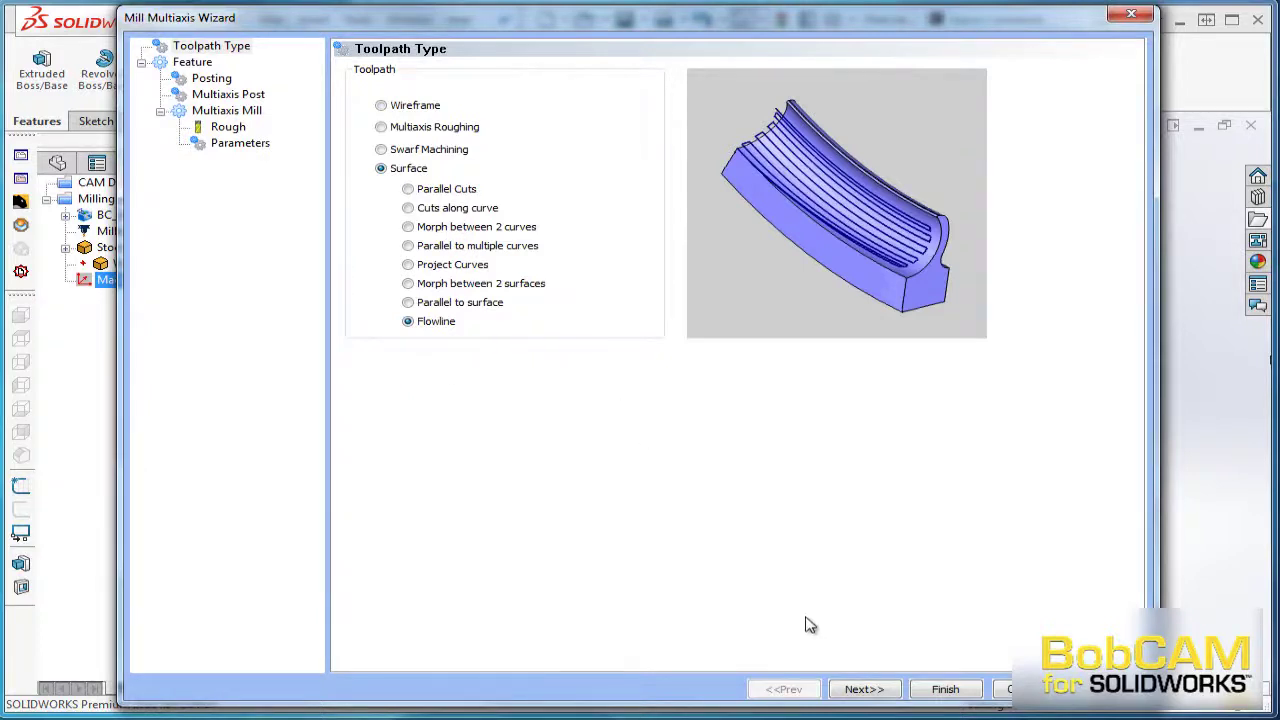
click(859, 688)
click(866, 688)
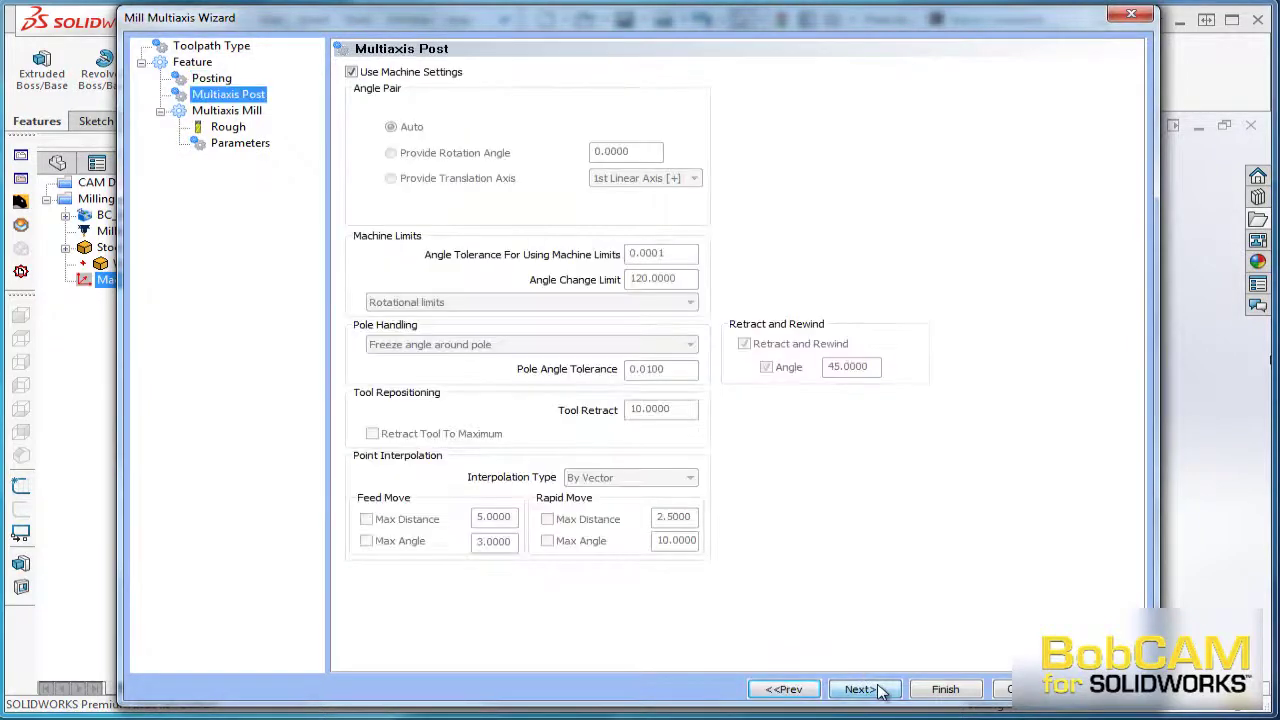
- Define the rough tool with a 0.25 diameter and a 0.125 corner radius
click(876, 689)
click(622, 138)
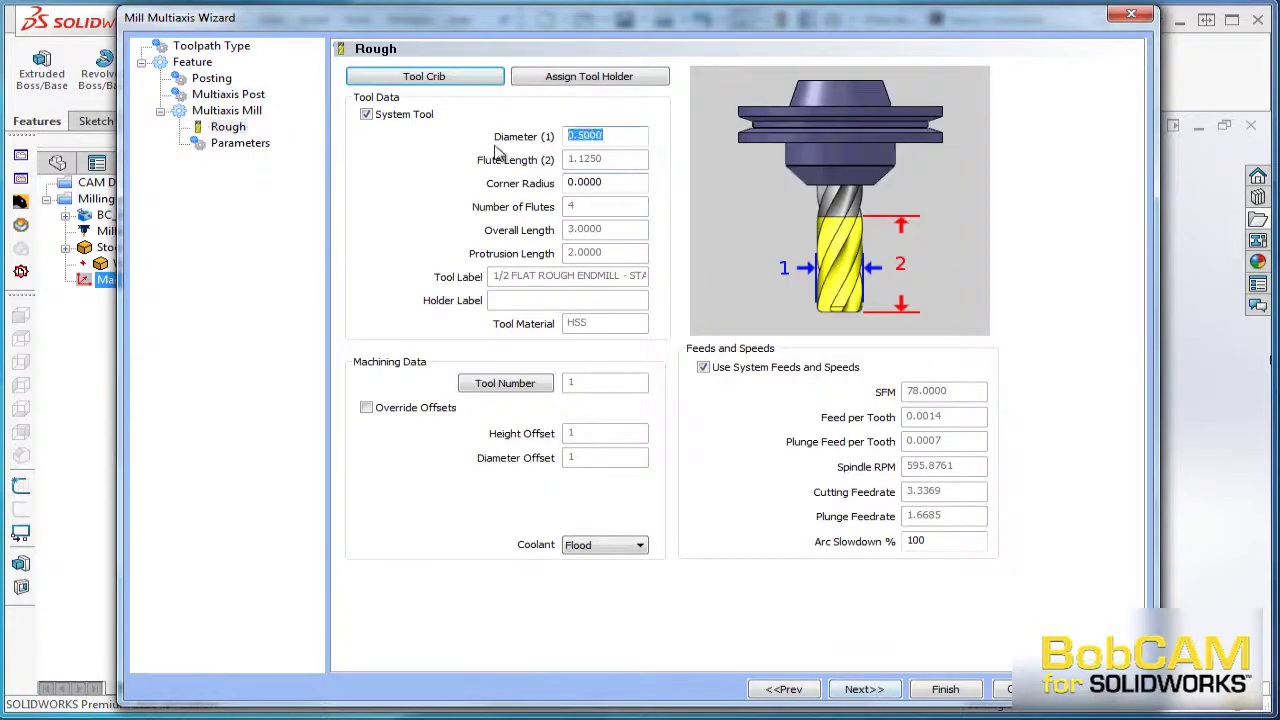
text(.25)
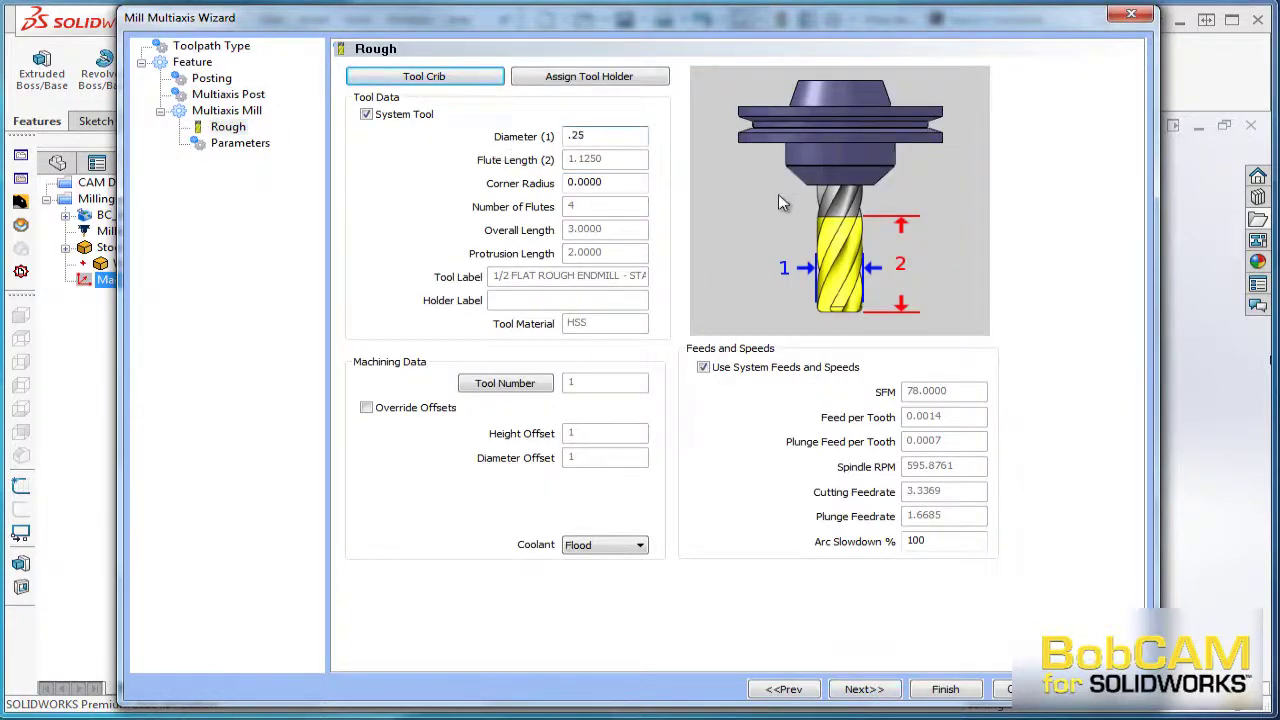
click(611, 184)
text(.125)
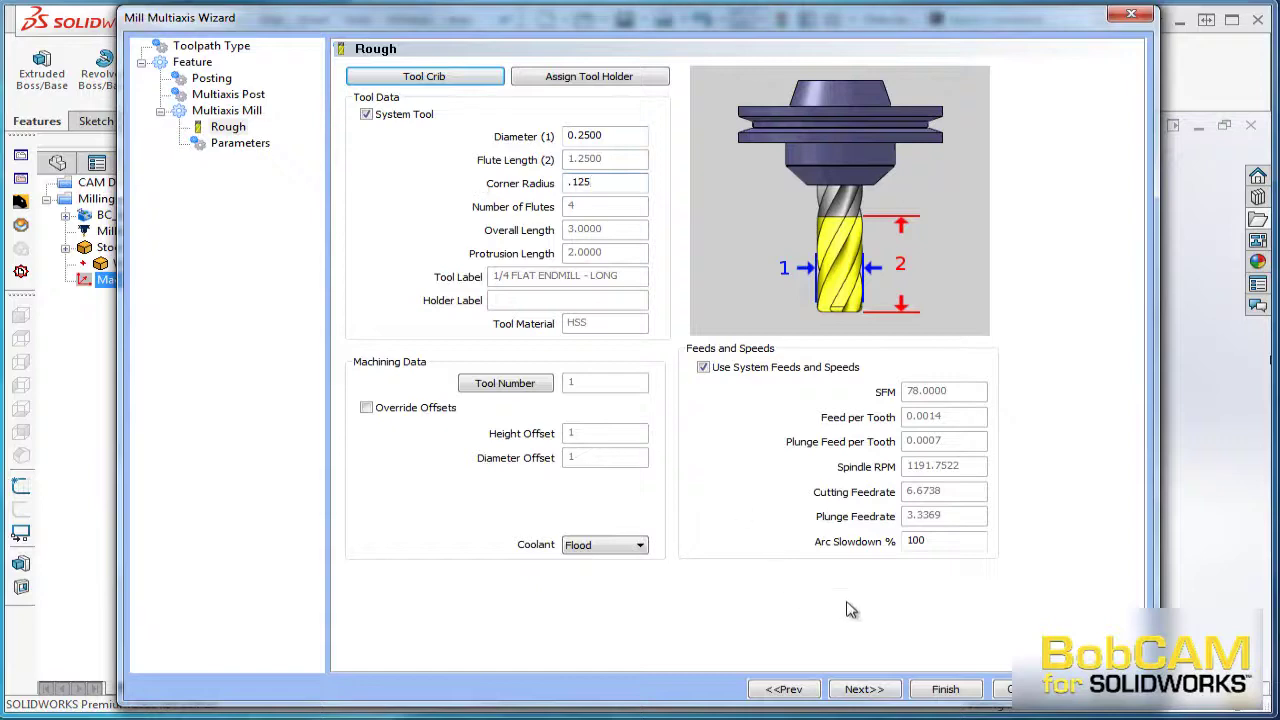
- Assign the spiral groove face as the drive surface for the flowline toolpath
click(866, 689)
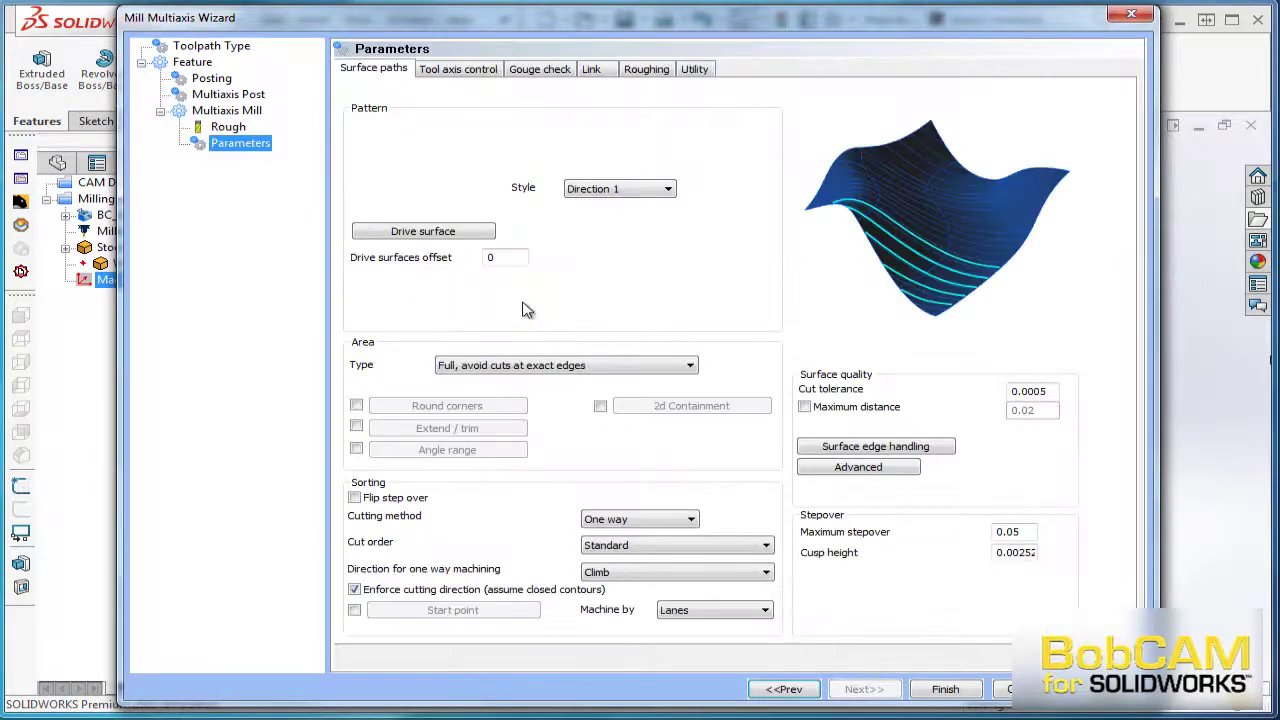
click(448, 236)
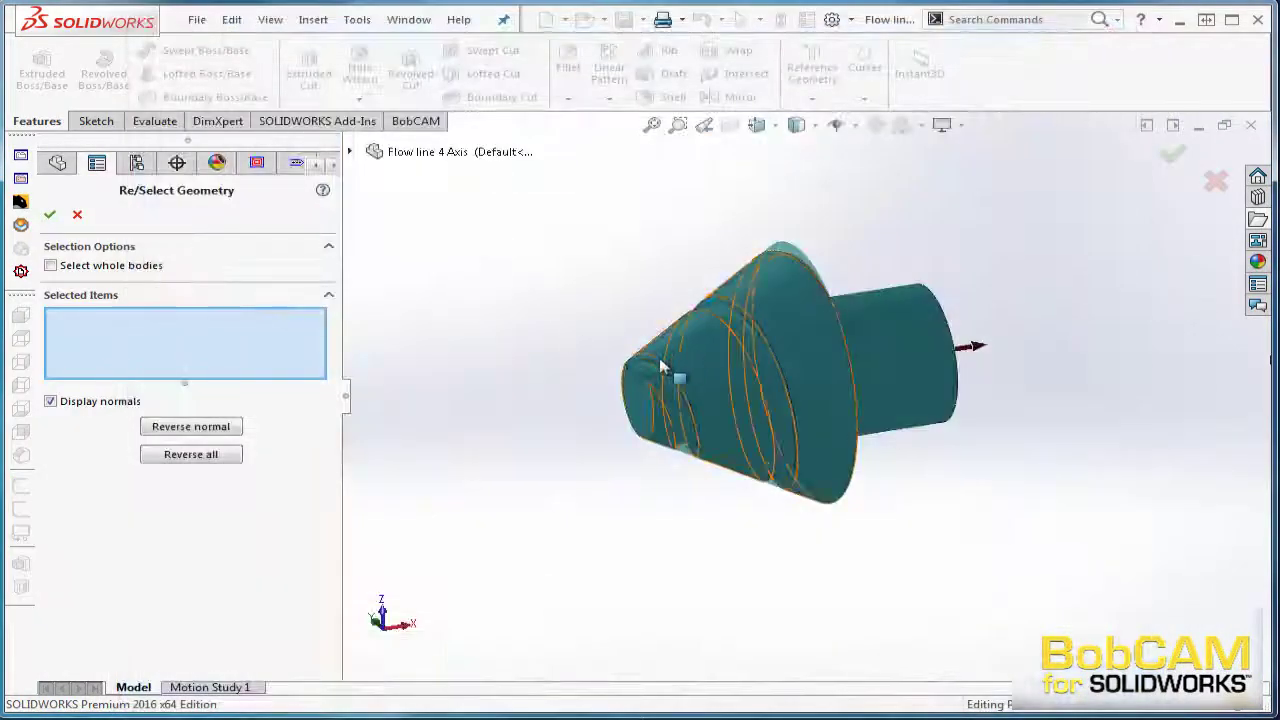
click(651, 380)
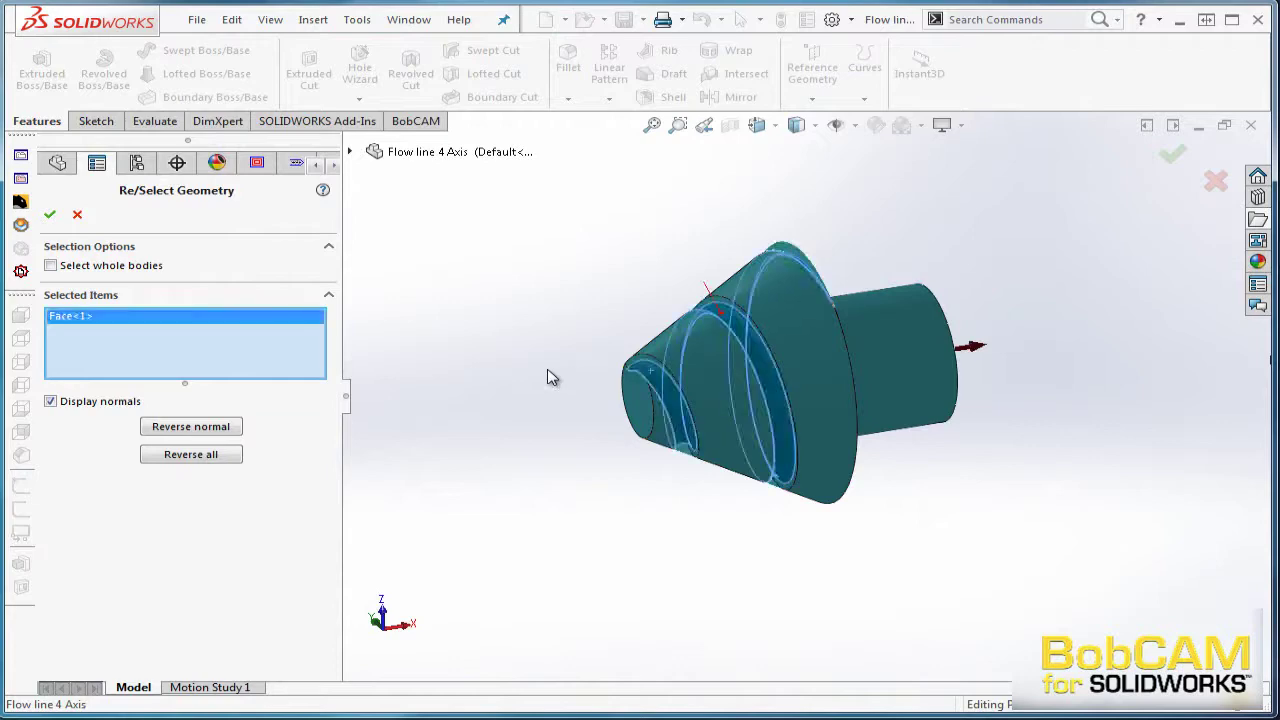
click(49, 214)
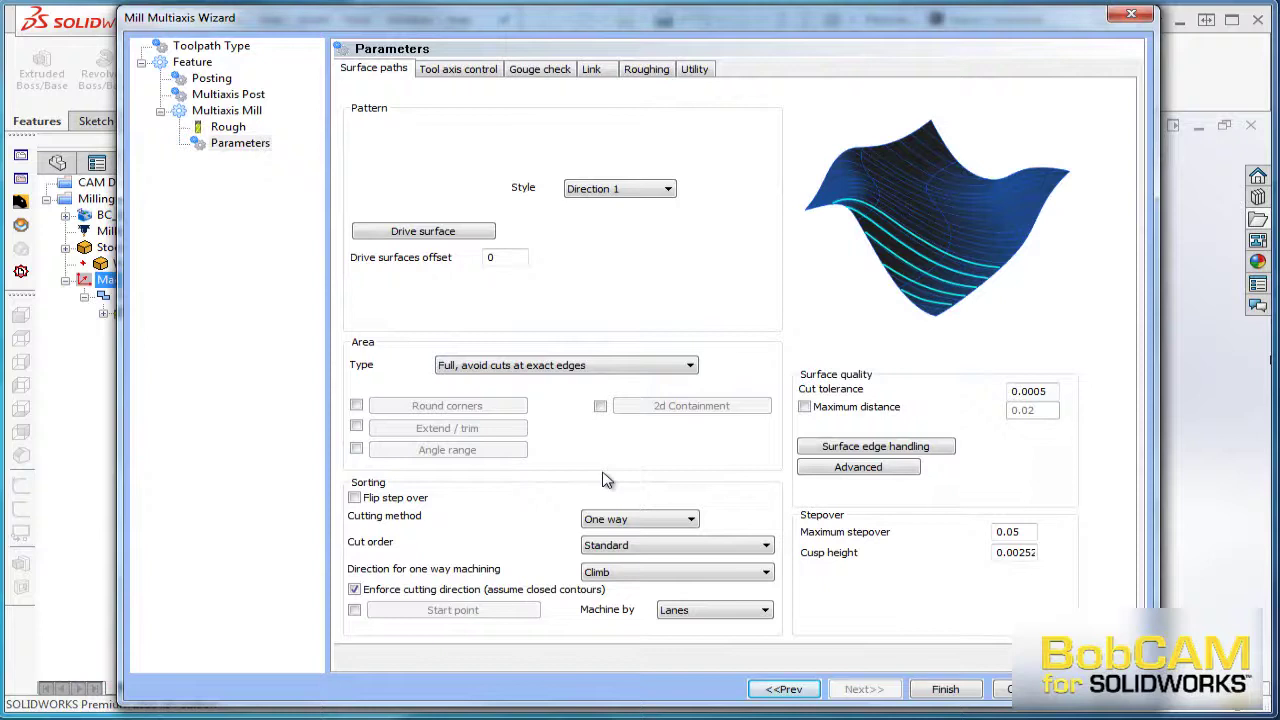
- Set the tool axis control output format to 4 Axis
click(465, 69)
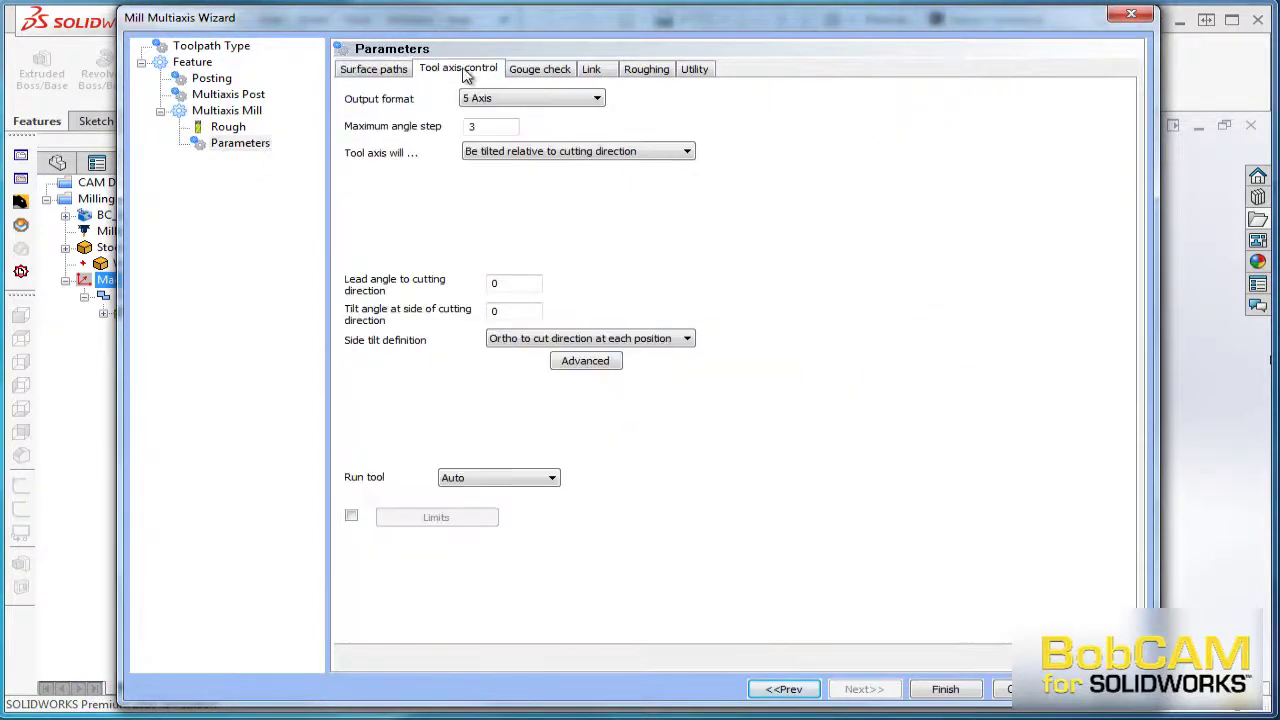
click(525, 98)
click(525, 126)
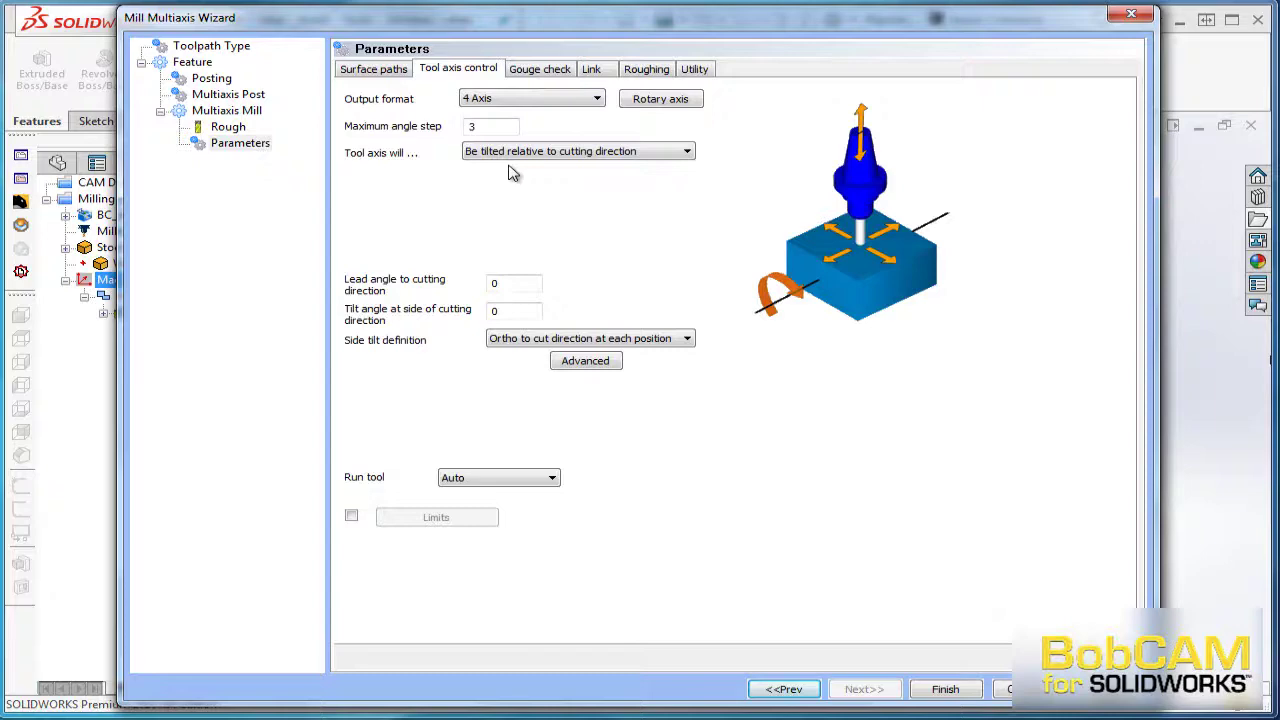
- Set the retract clearance area to a plane at height 4 and finish the wizard to compute the groove toolpath
click(593, 70)
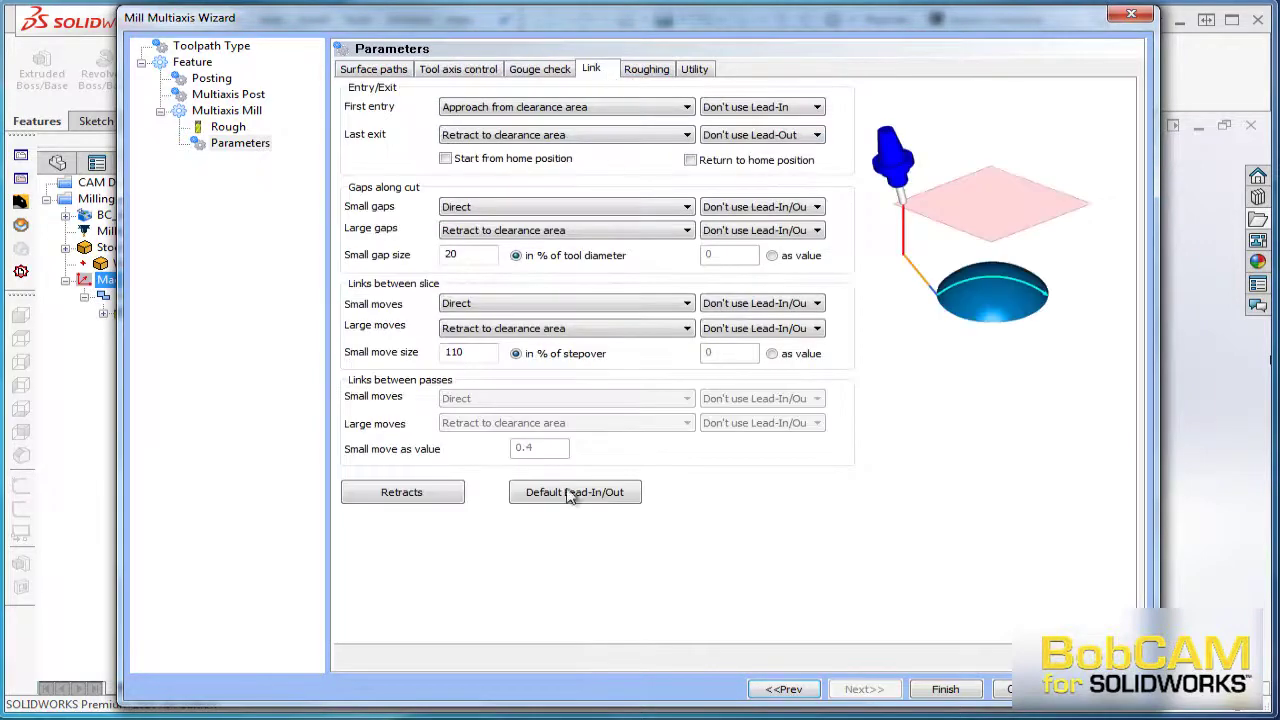
click(407, 502)
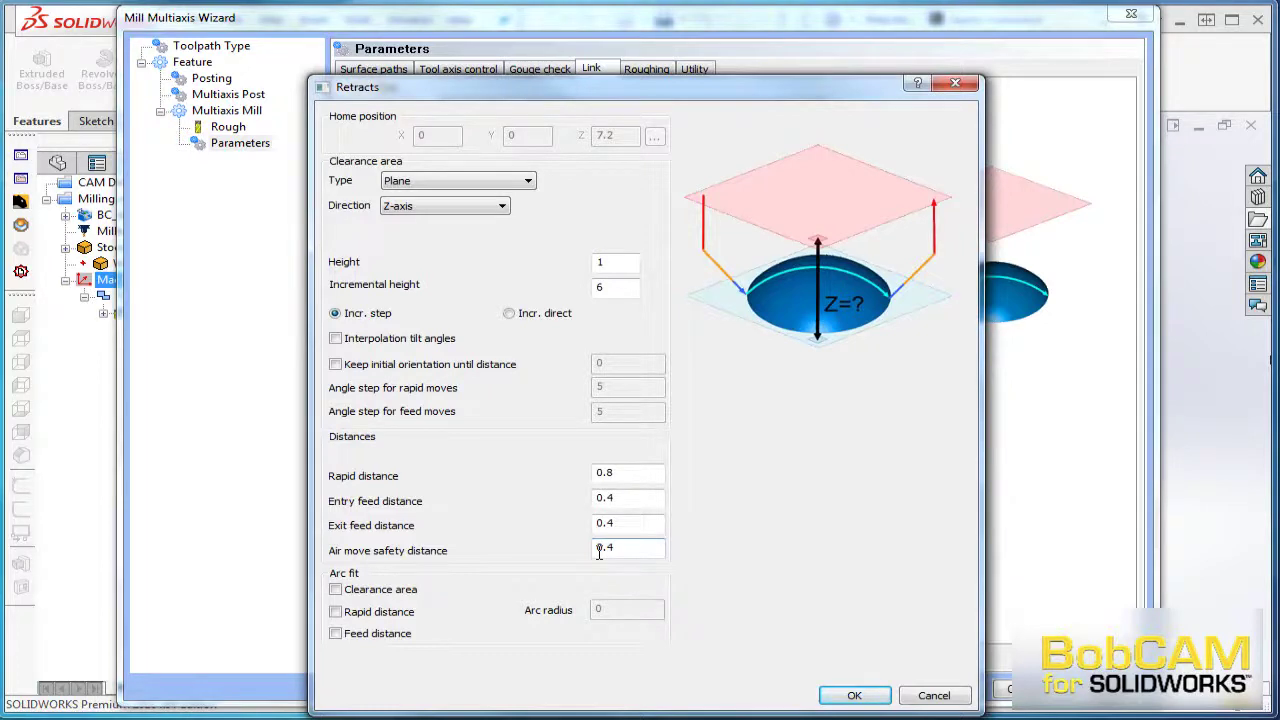
double_click(622, 266)
click(448, 181)
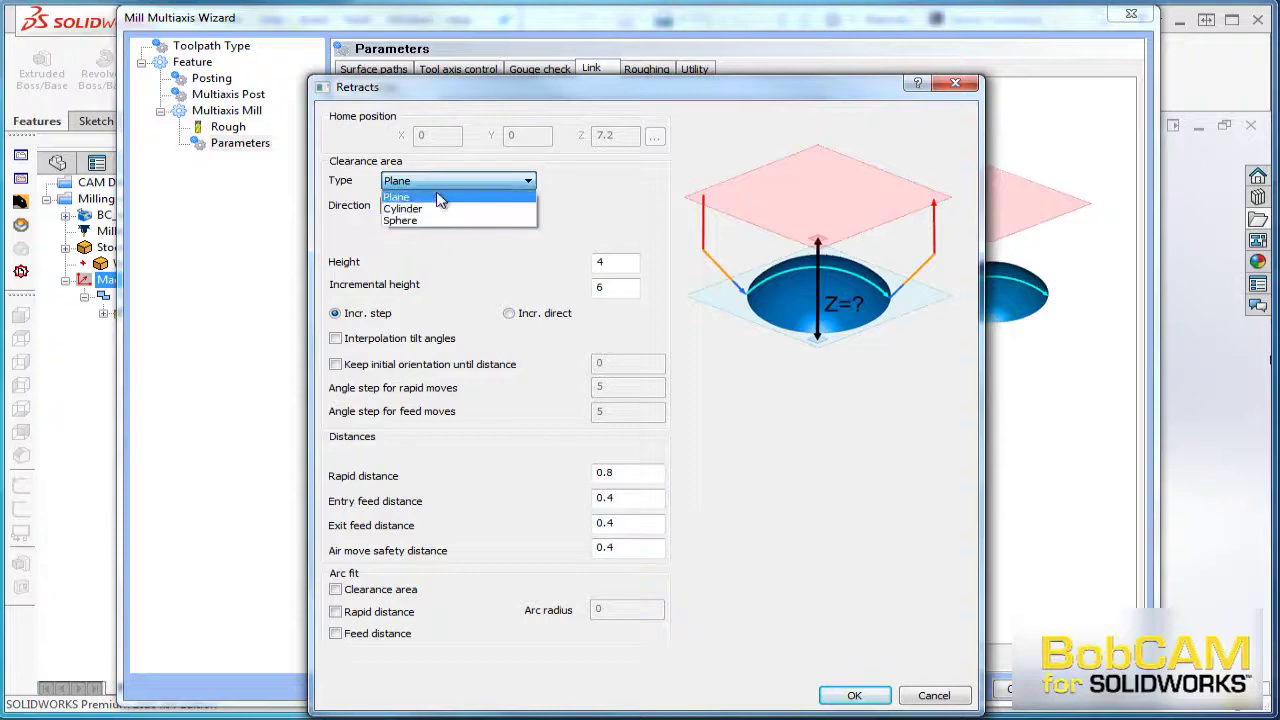
click(400, 197)
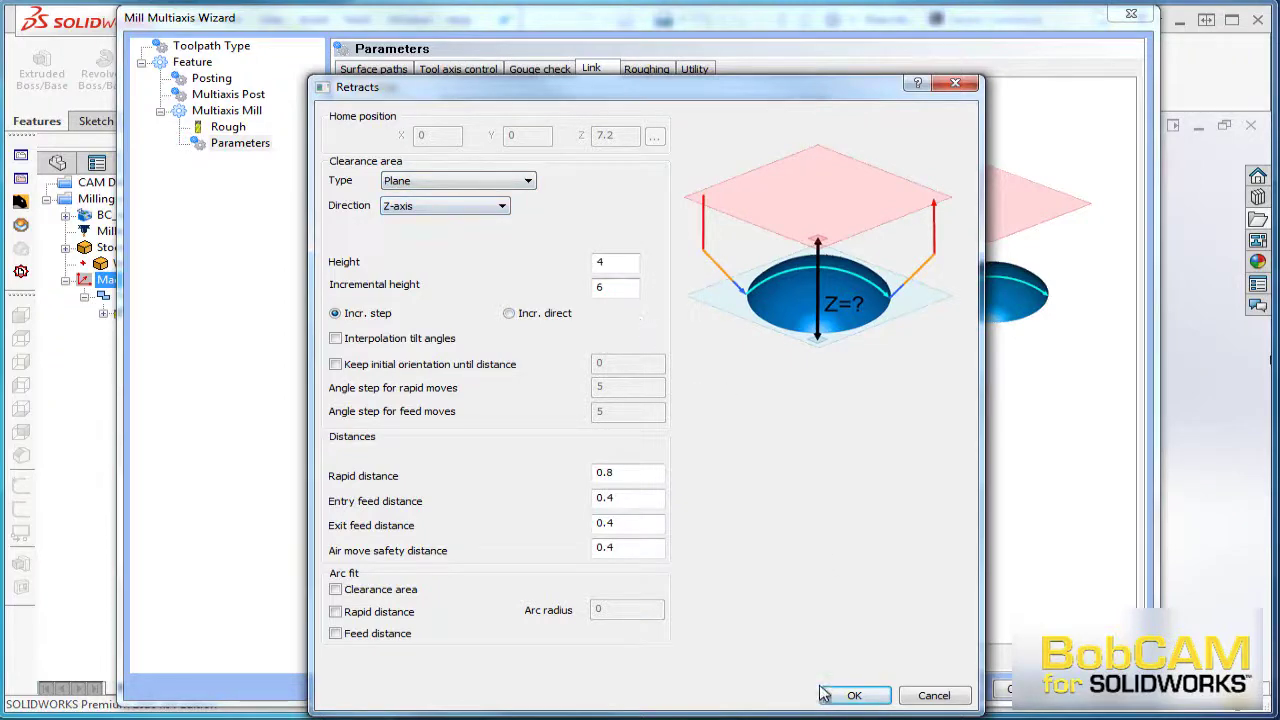
click(855, 697)
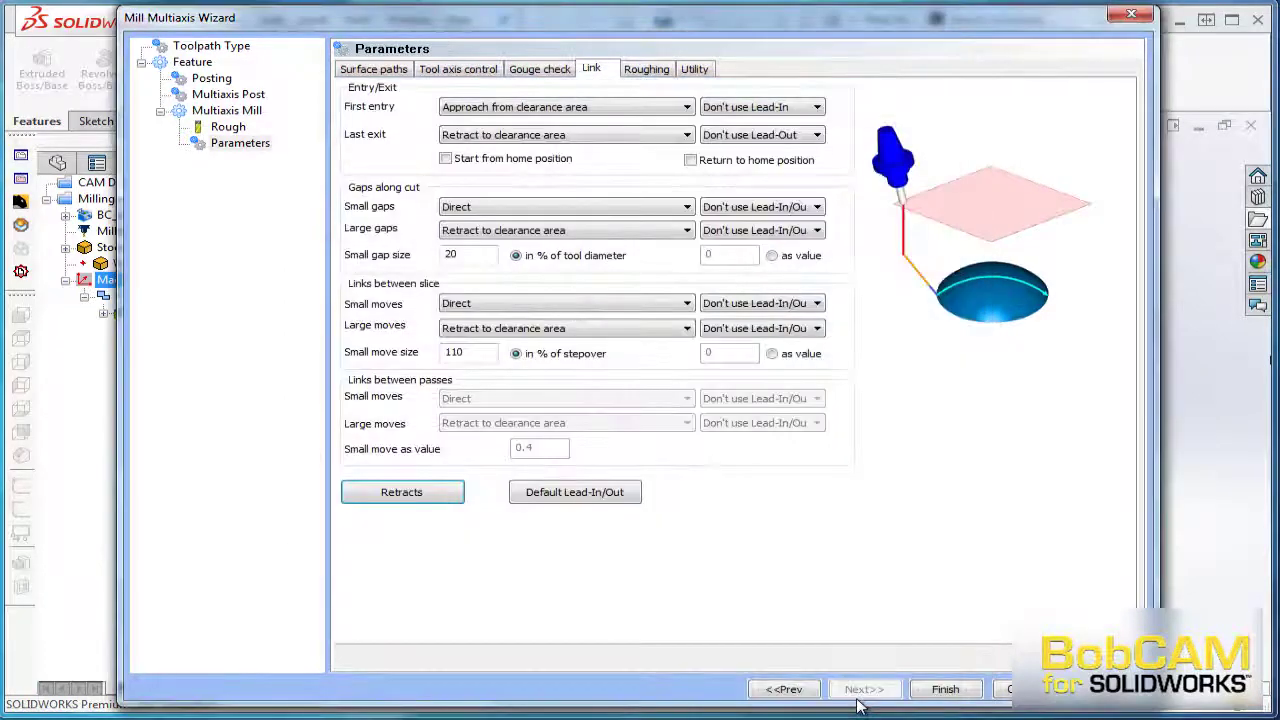
click(946, 690)
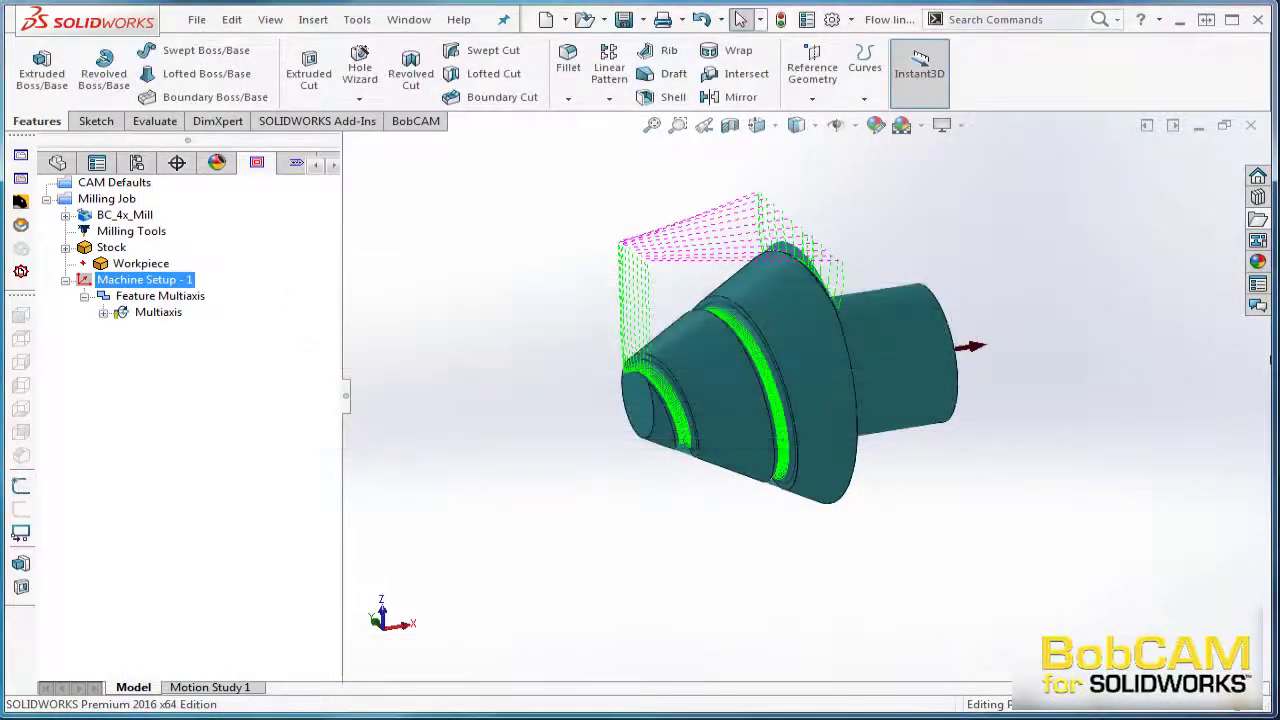
middle_drag(1037, 535, 1035, 508)
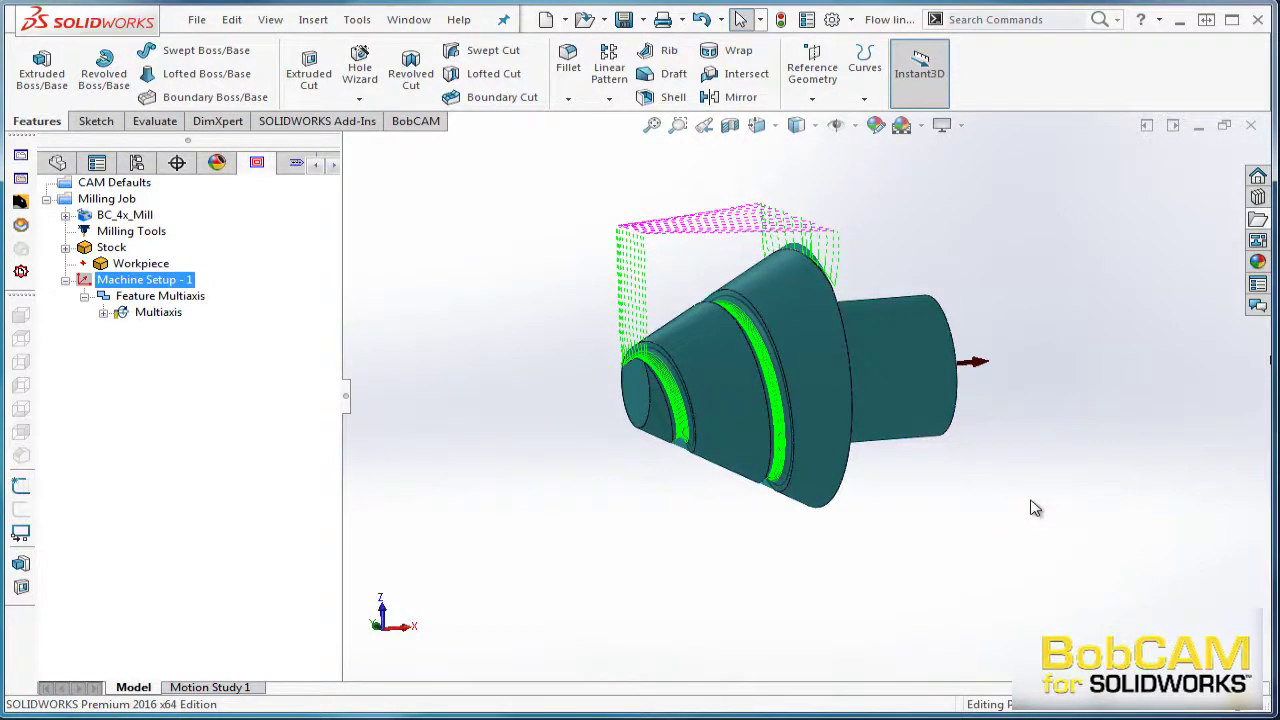
- Launch the machine simulation and get a close view of the cone held in the rotary chuck
click(21, 226)
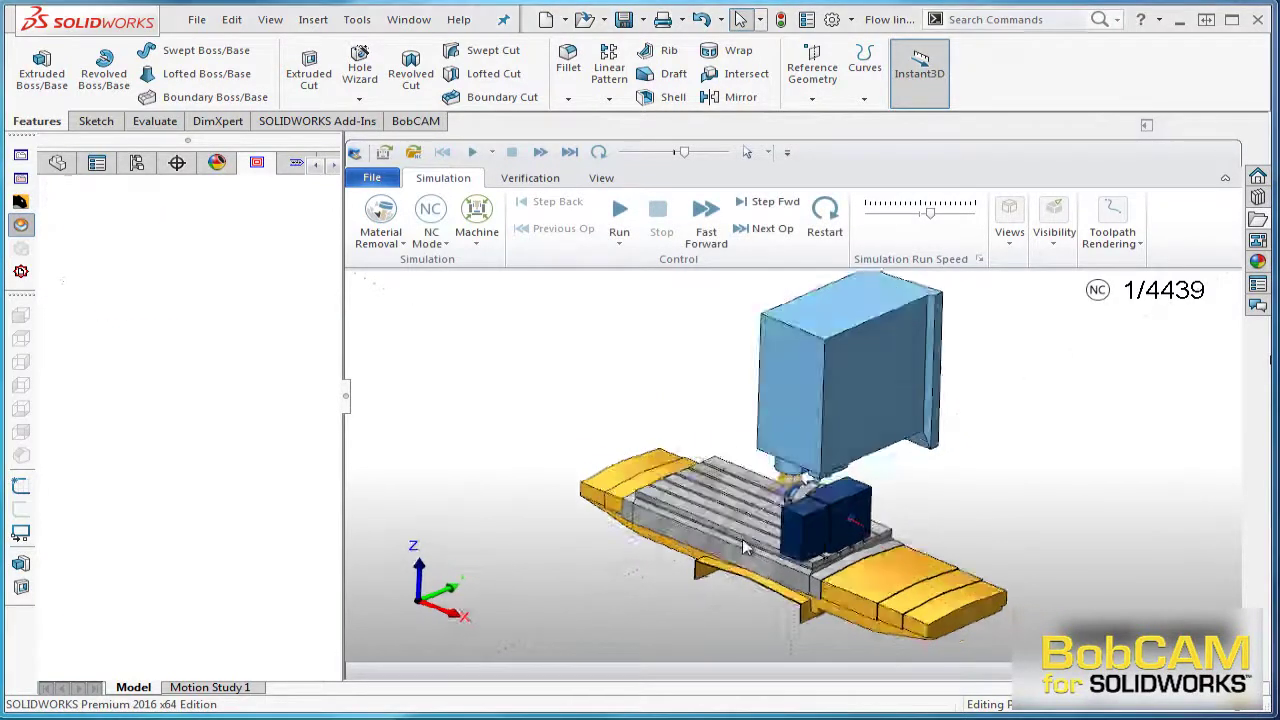
middle_drag(742, 538, 893, 551)
scroll(758, 510, up, 5)
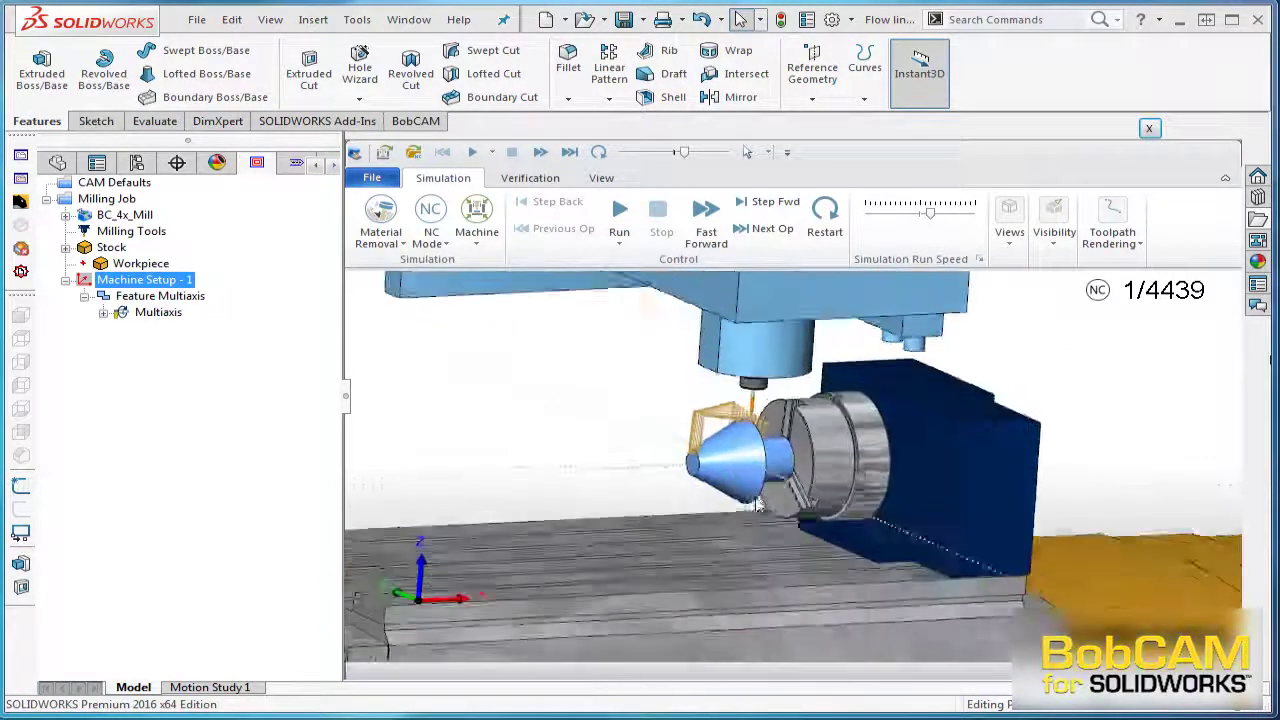
- Hide the toolpath display in the simulation and run the groove cutting
click(1016, 245)
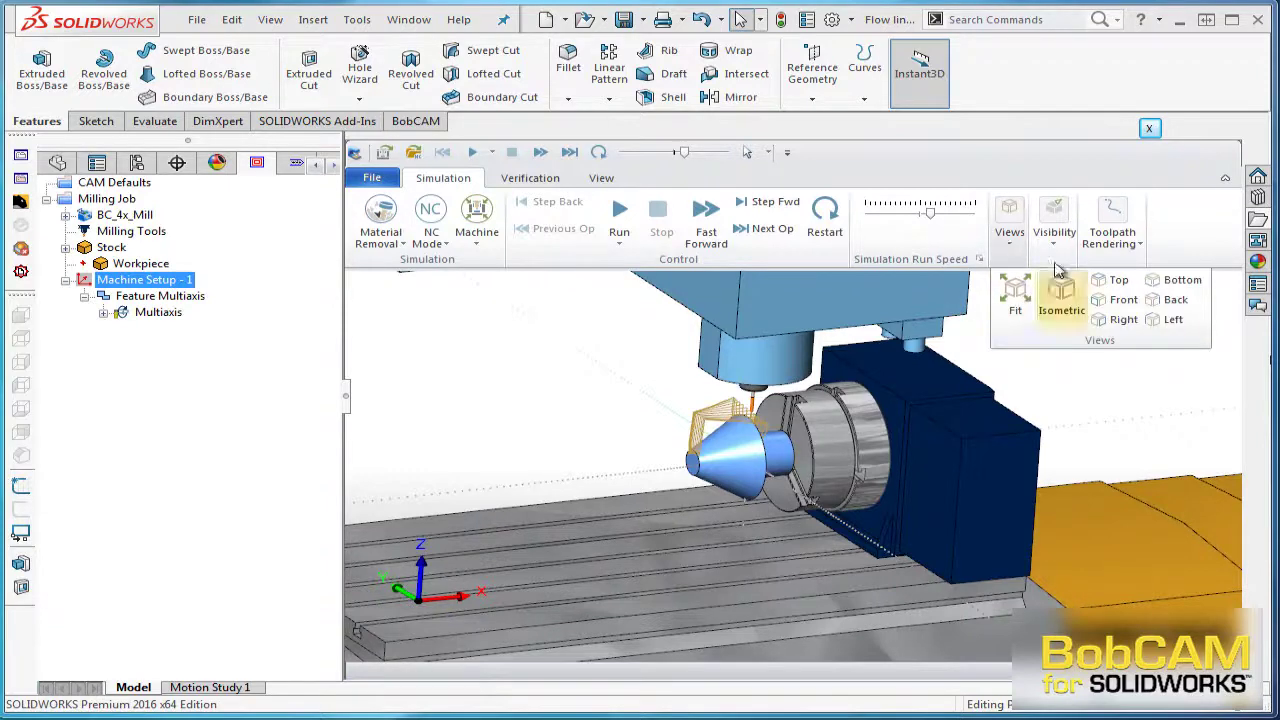
click(1055, 238)
click(1045, 296)
scroll(756, 456, up, 5)
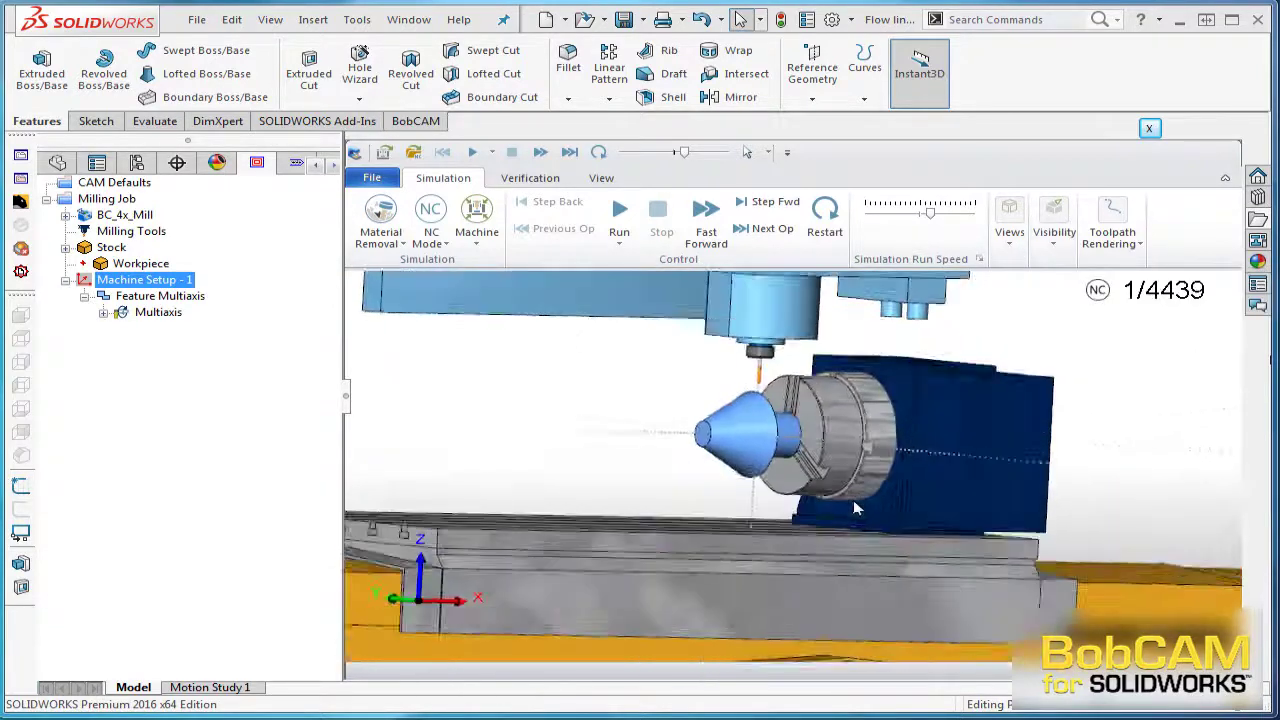
click(619, 212)
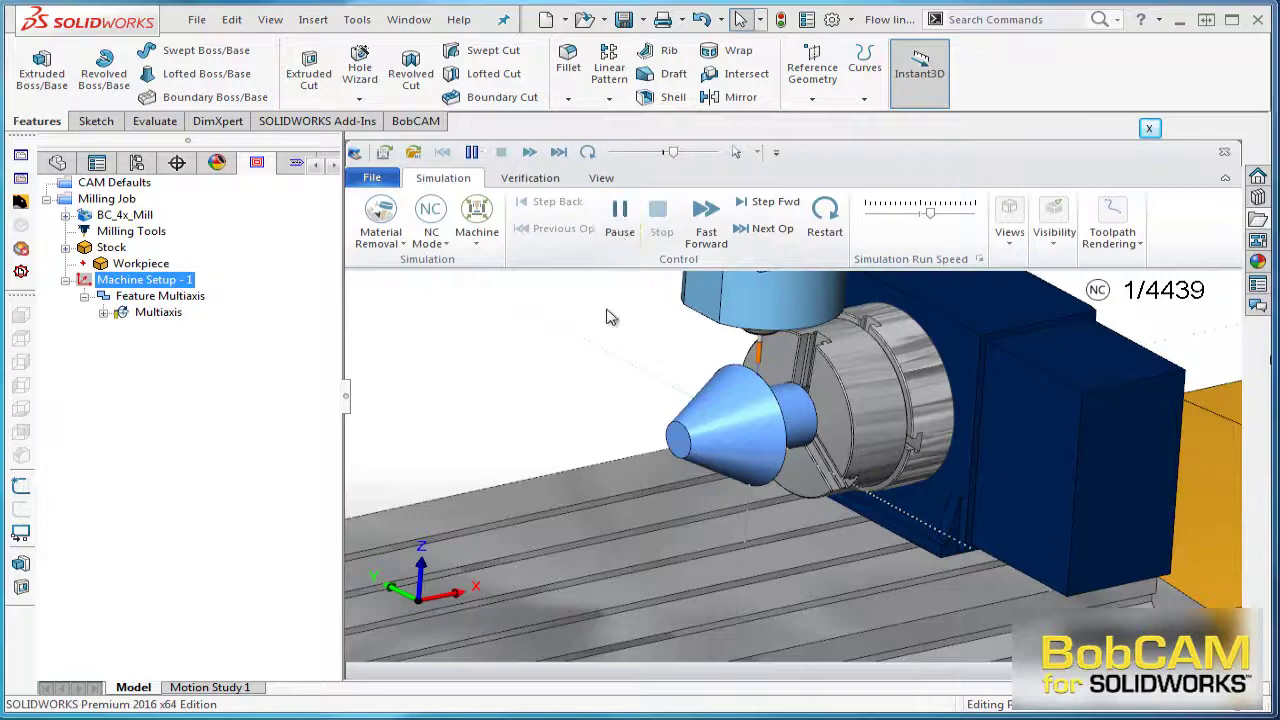